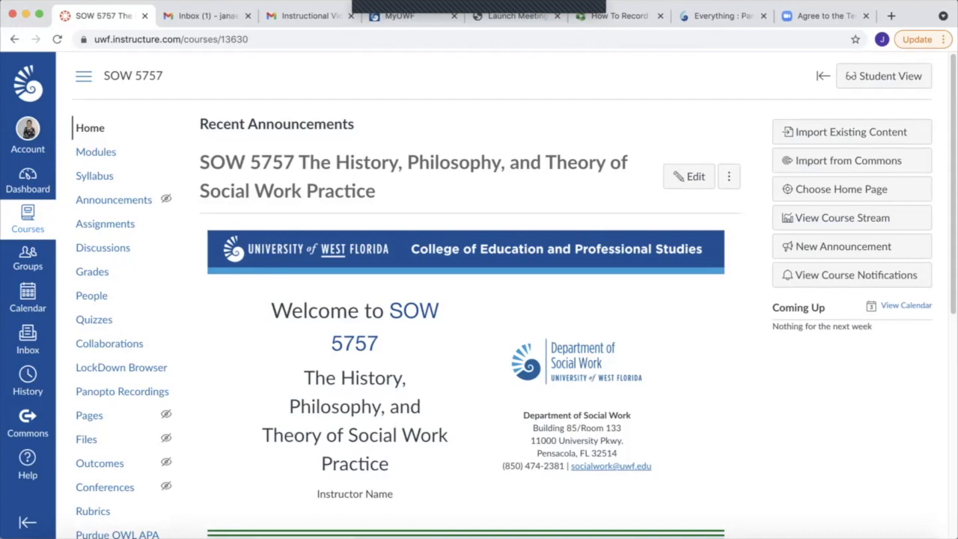
Preview the SOW 5757 course home page in Student View and return to the instructor view
click(884, 75)
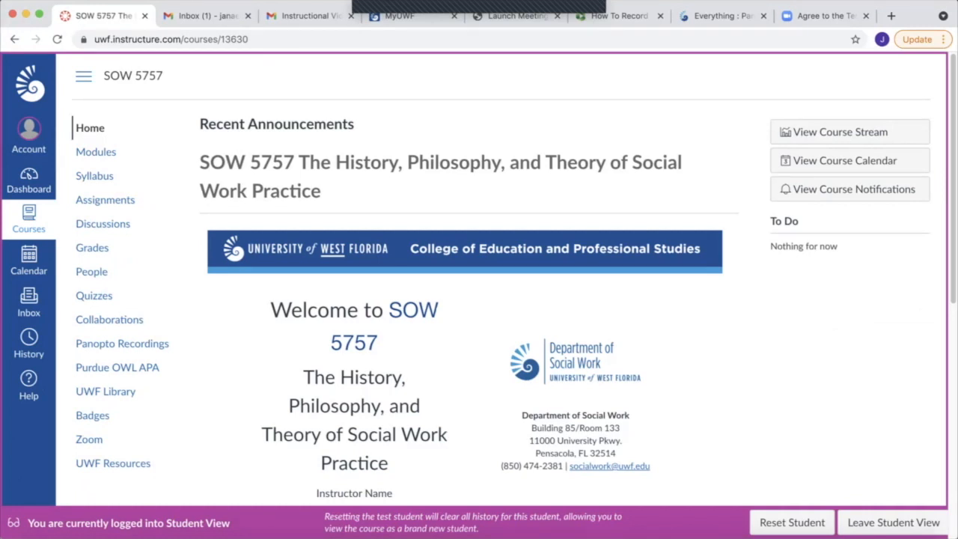
click(893, 523)
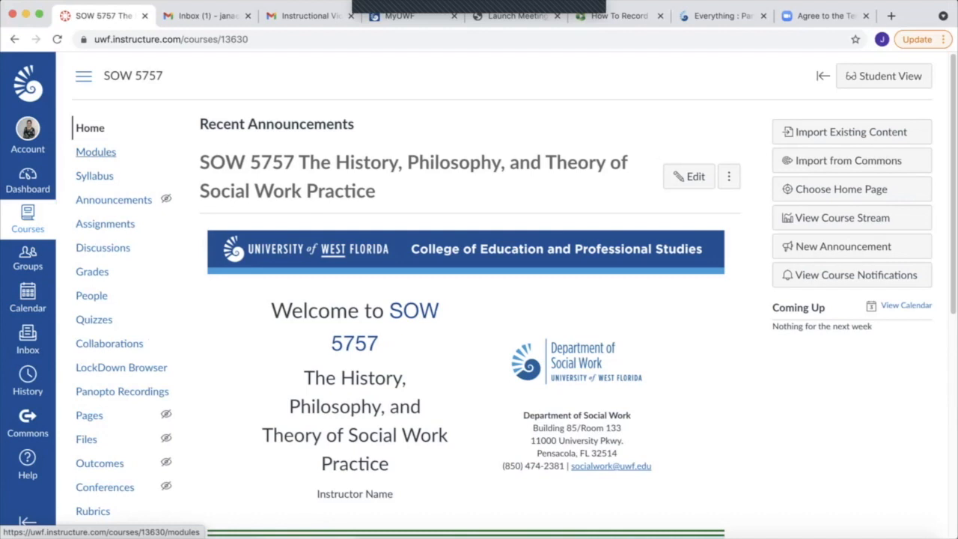
Open the Student Engagement / Instructor Presence Tips page from the course modules and return to the module list
click(96, 152)
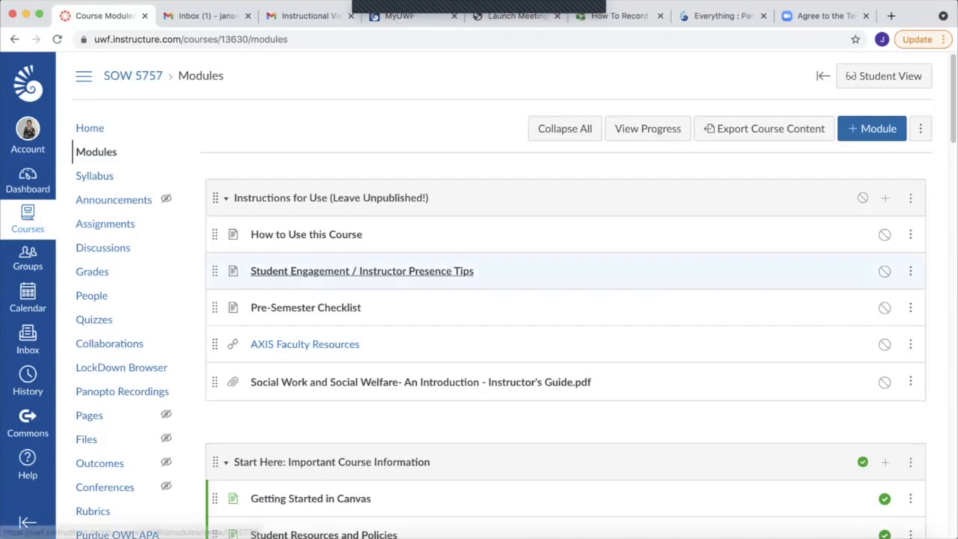
click(362, 271)
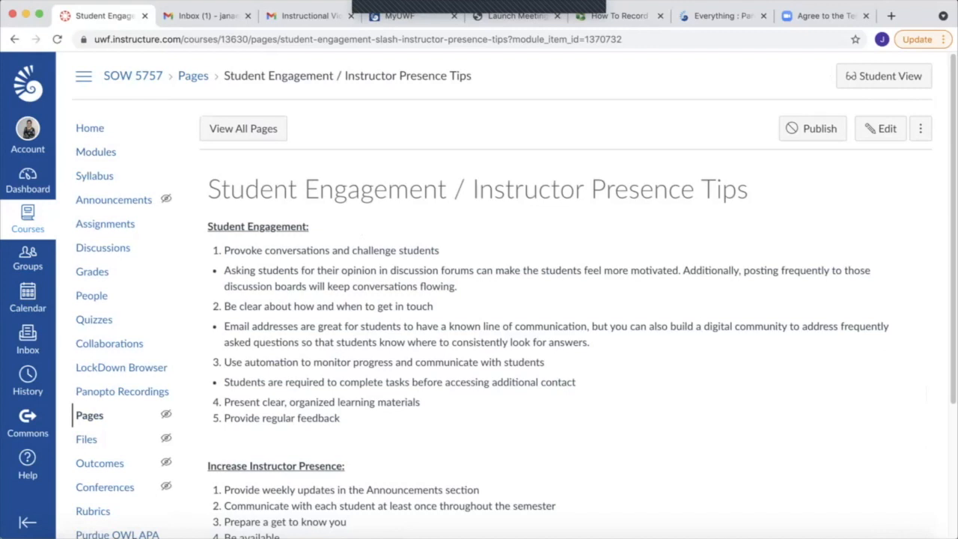
click(96, 152)
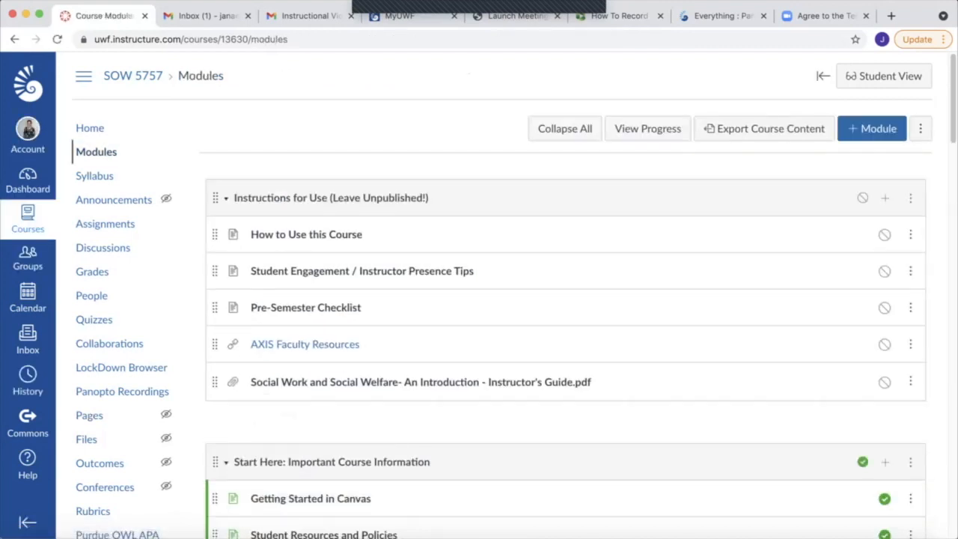
Lock the module Chapter 1: Social Work as a Profession until 10/9/2021 and save the module settings
scroll(514, 294, down, 5)
scroll(514, 255, down, 6)
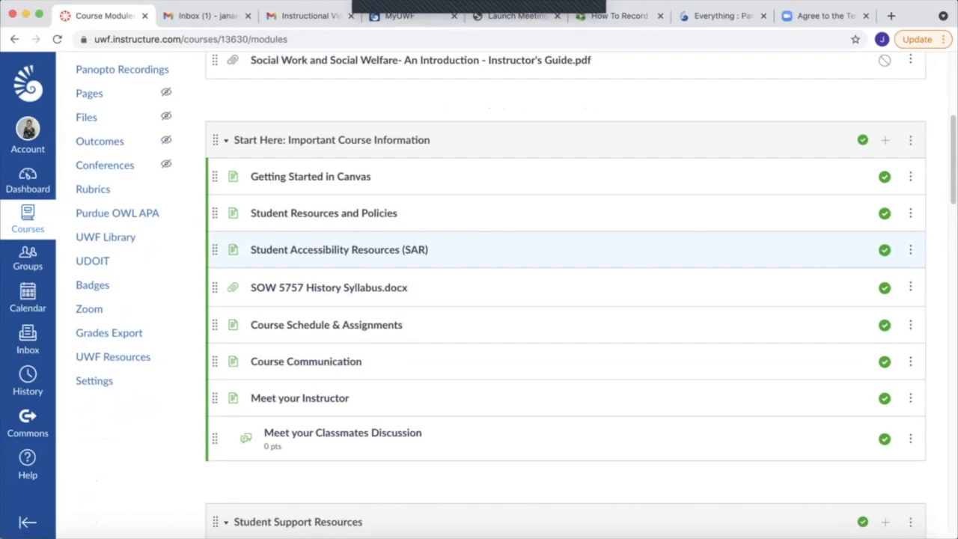
scroll(565, 250, down, 1)
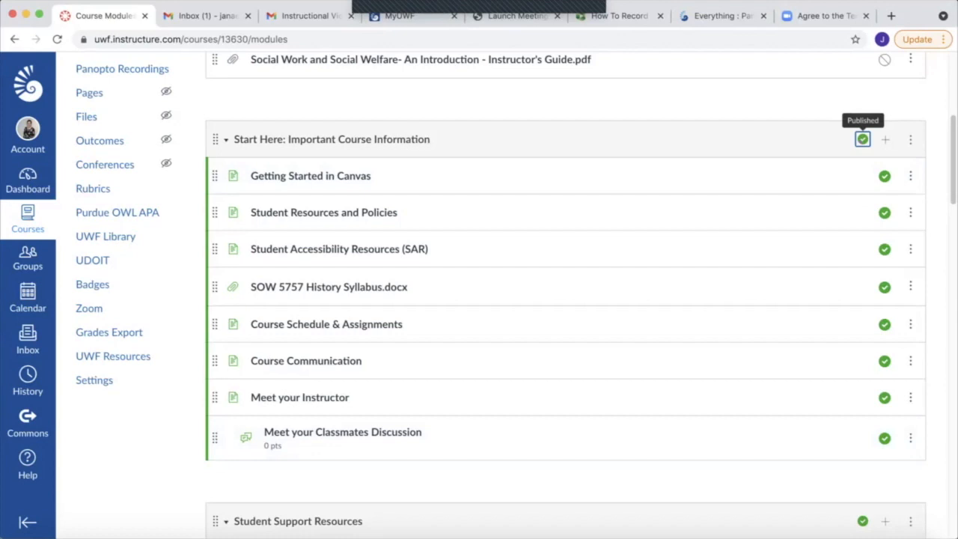
scroll(863, 139, down, 5)
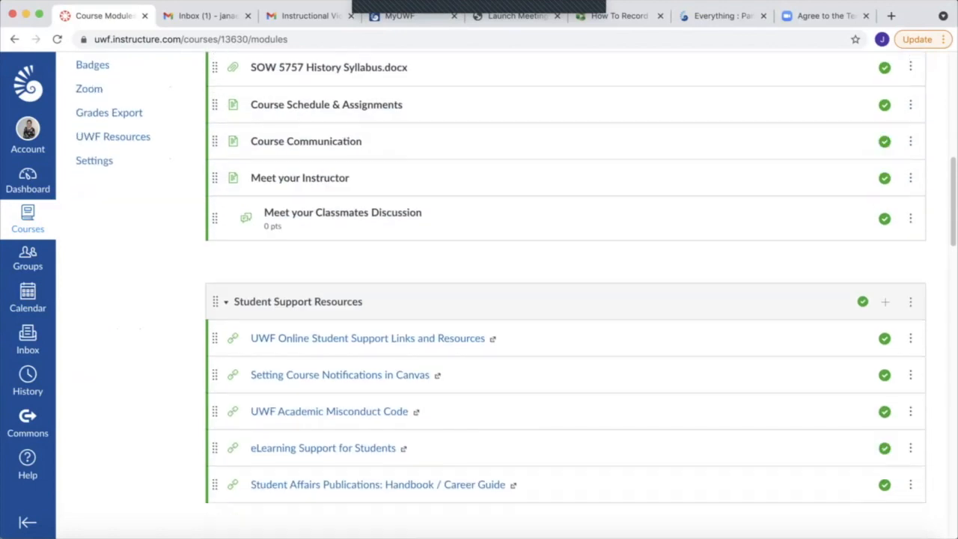
scroll(566, 307, down, 4)
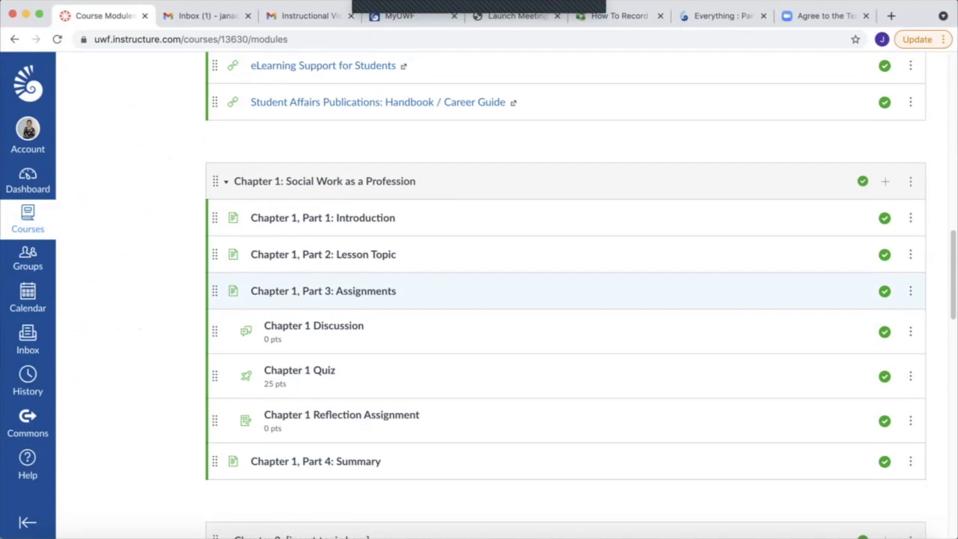
click(910, 181)
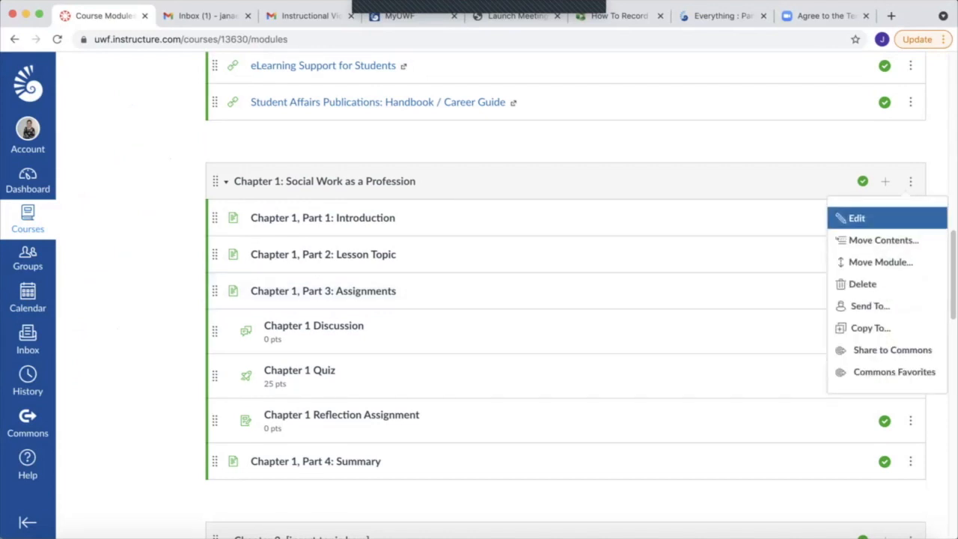
click(857, 218)
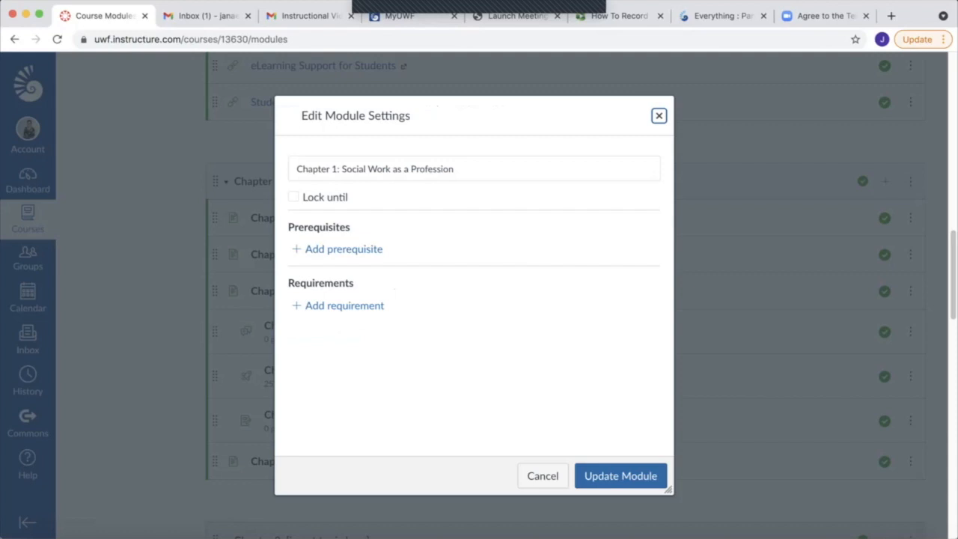
click(293, 197)
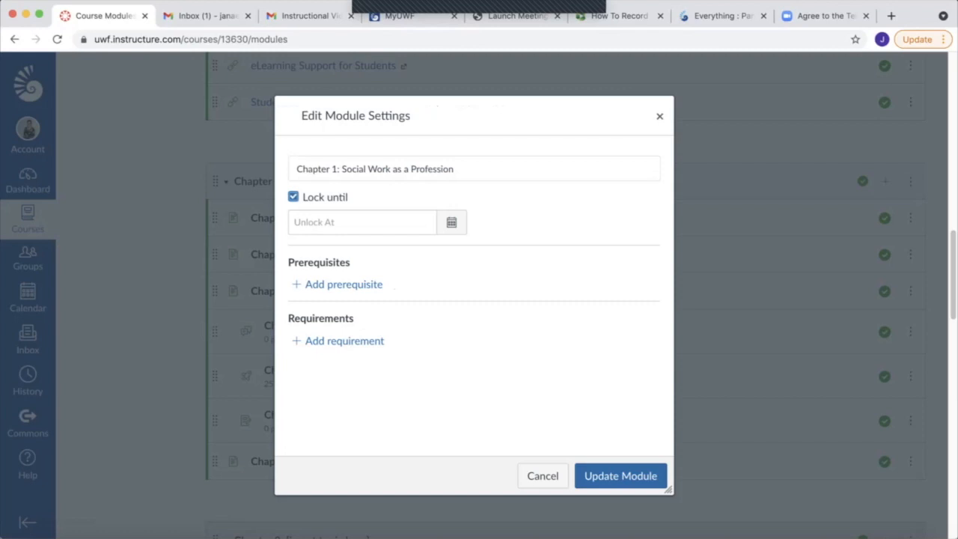
click(362, 222)
click(318, 253)
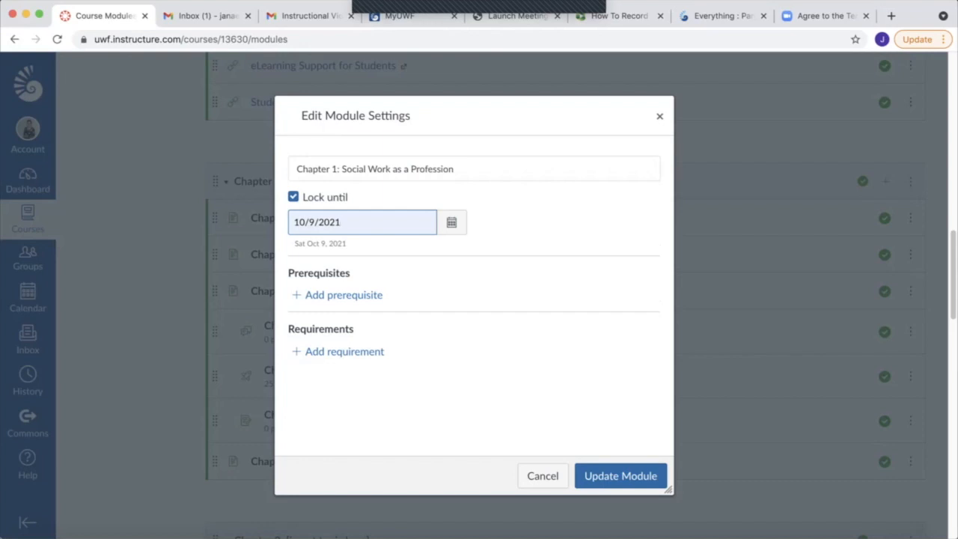
key(Return)
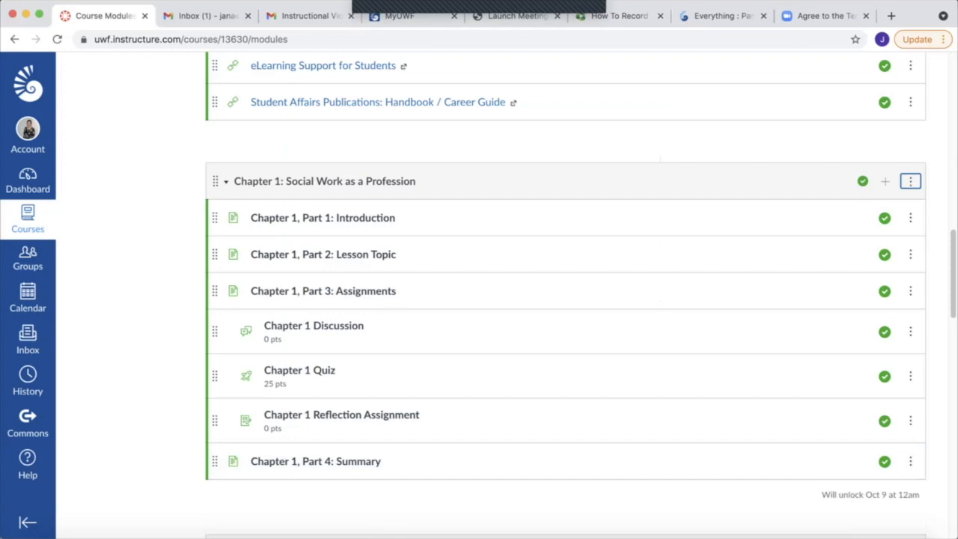
Remove the lock date from the Chapter 1: Social Work as a Profession module and update it
click(910, 182)
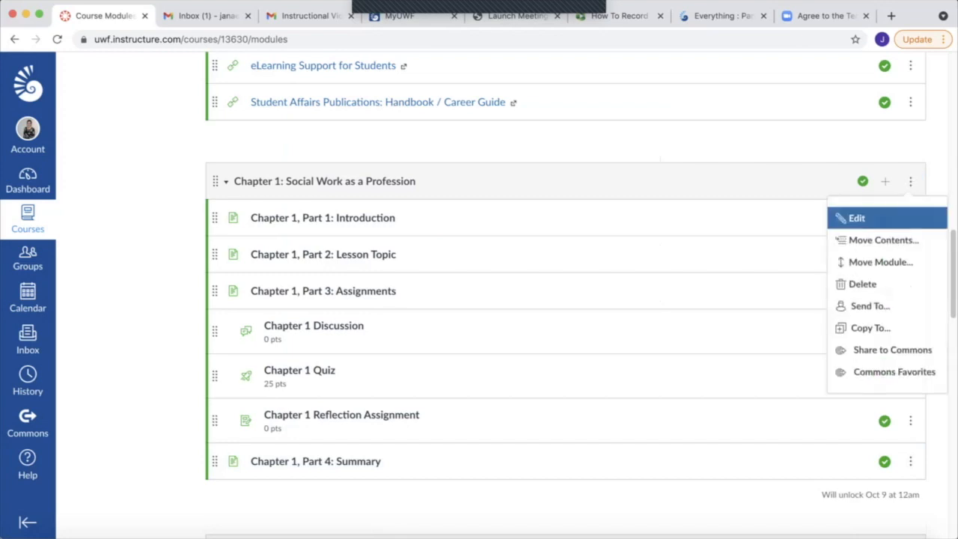
click(857, 218)
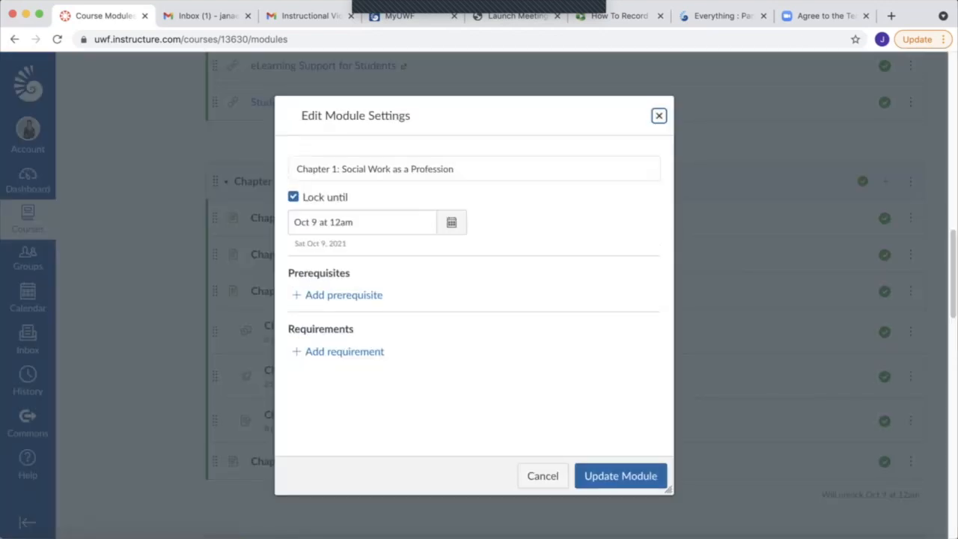
click(293, 197)
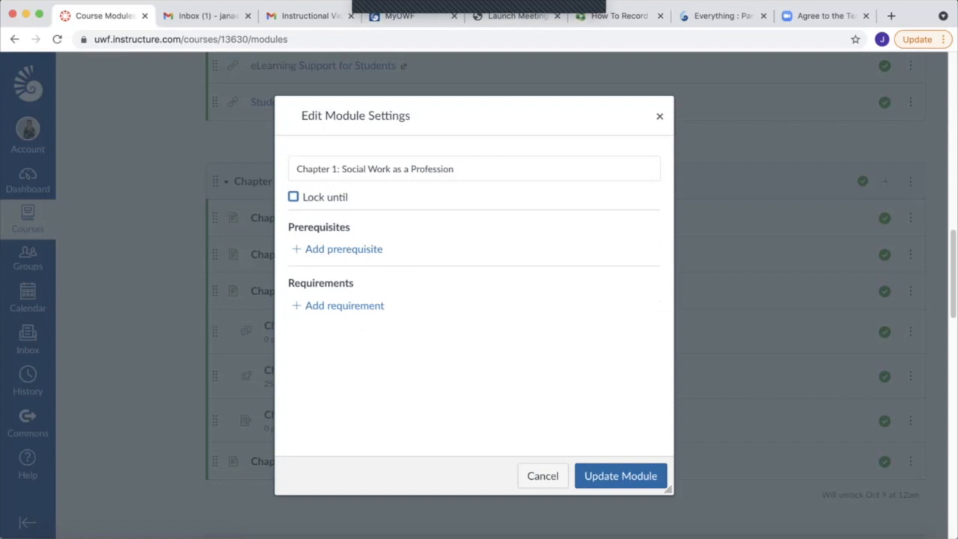
click(621, 475)
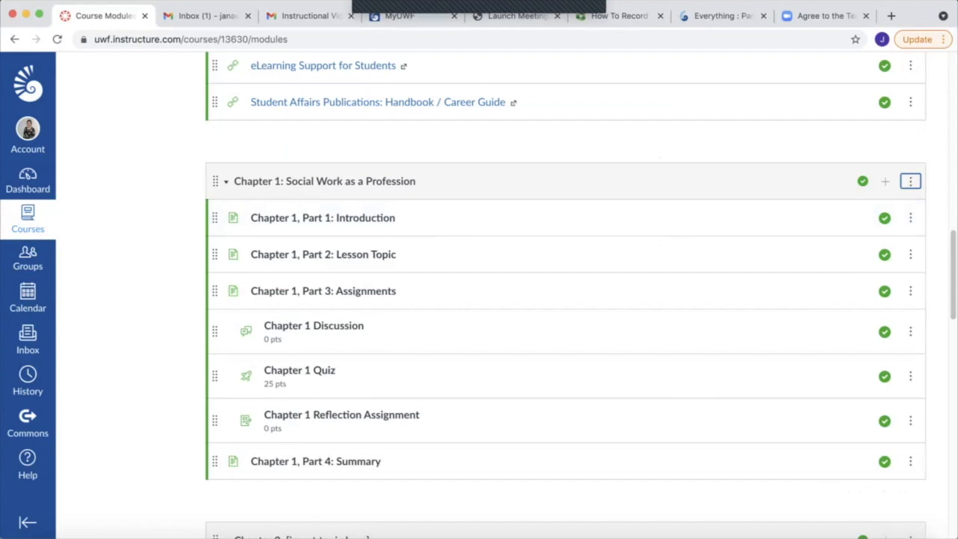
Examine the Chapter 1 module's options for adding and indenting items, and the item options of Chapter 1, Part 1: Introduction
mouse_move(214, 217)
mouse_down()
mouse_move(214, 257)
mouse_move(214, 217)
mouse_up()
mouse_move(215, 181)
mouse_down()
mouse_move(215, 280)
mouse_move(216, 140)
mouse_move(215, 274)
mouse_move(215, 173)
mouse_move(216, 181)
mouse_up()
click(911, 181)
click(885, 182)
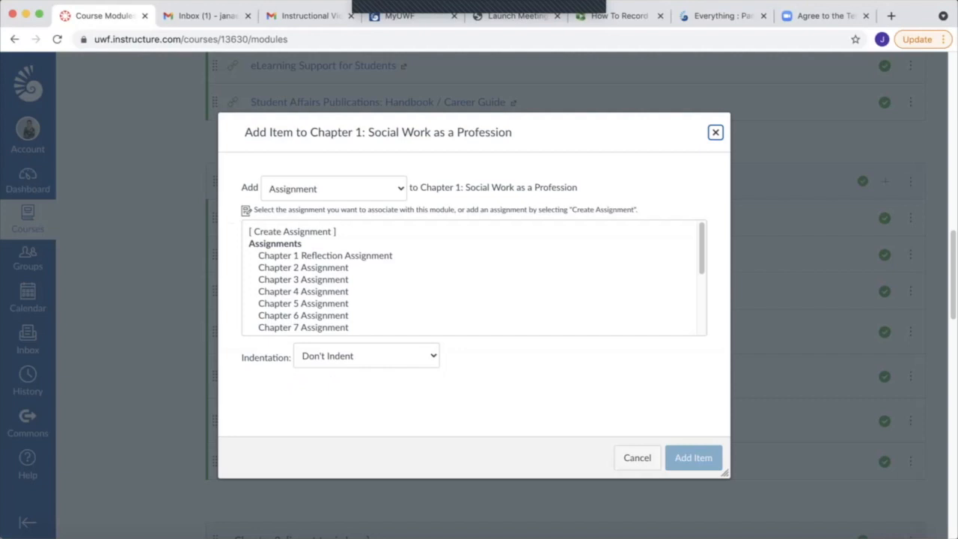
click(366, 357)
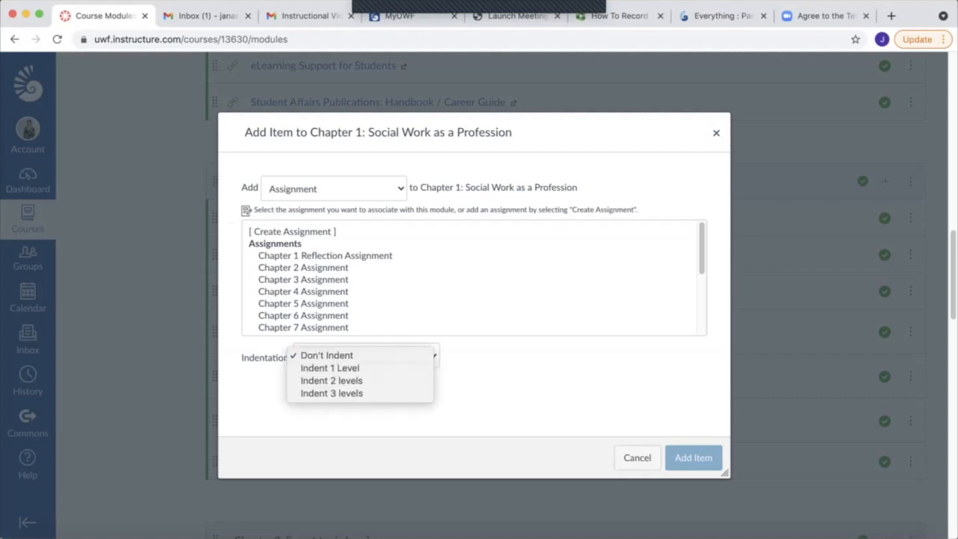
key(Escape)
click(637, 458)
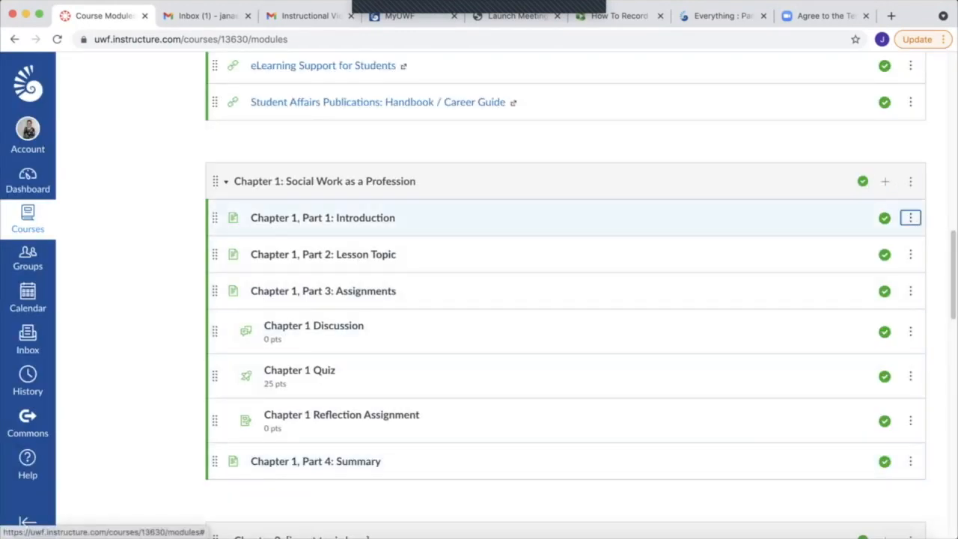
click(911, 217)
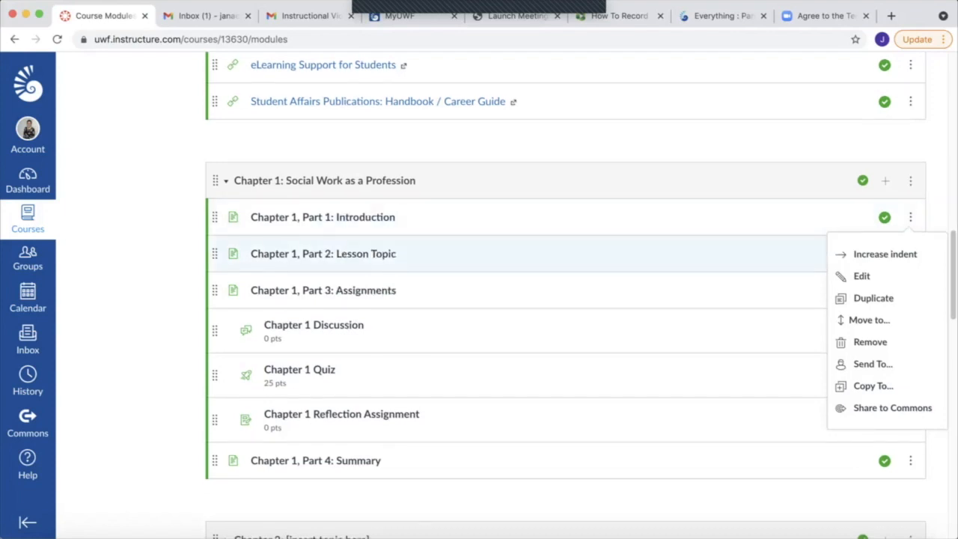
Move the Chapter 2 module below Chapter 5 and return it to its place before Chapter 3
scroll(566, 255, down, 4)
drag(216, 245, 215, 452)
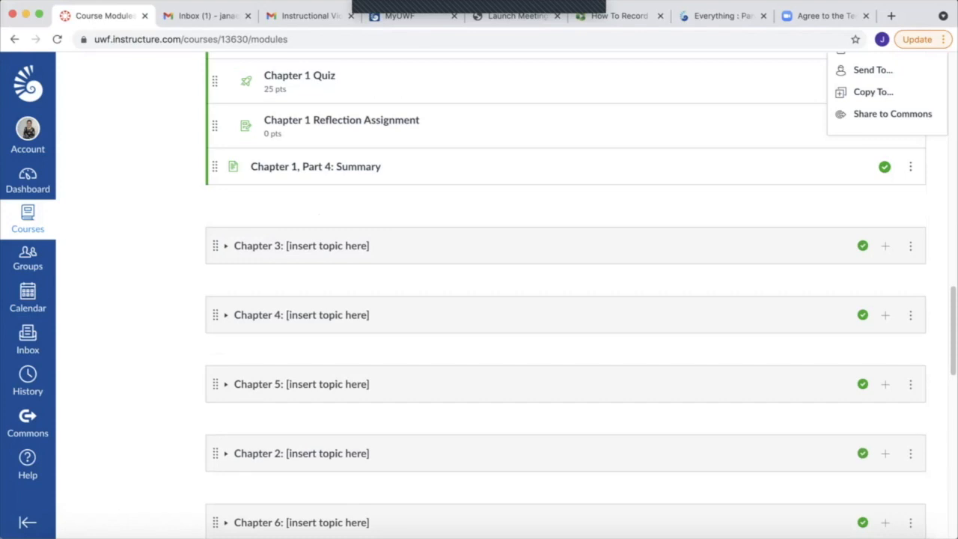
drag(216, 454, 216, 234)
Open the Chapter 1, Part 1: Introduction page, inspect its content and options in the editor, and save the page
scroll(566, 299, up, 1)
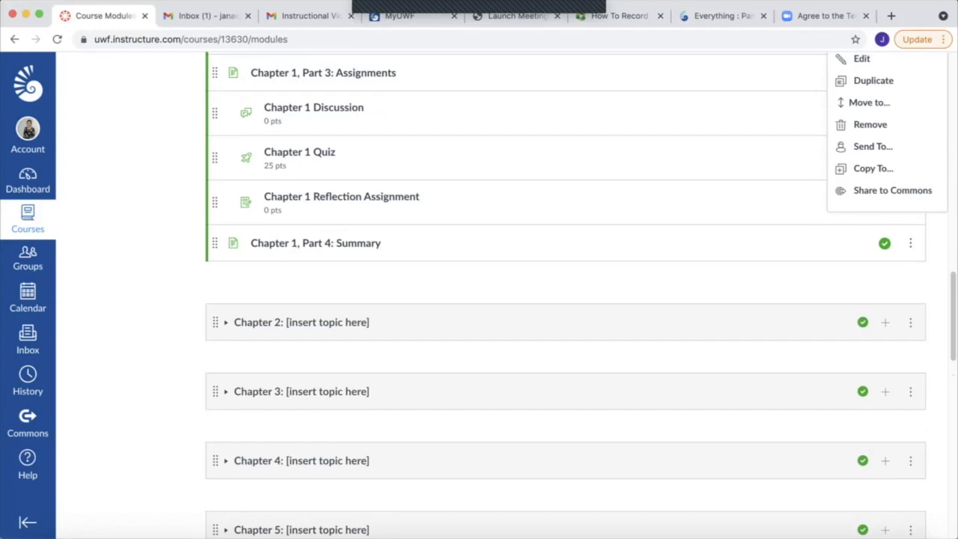
scroll(479, 299, up, 2)
click(323, 123)
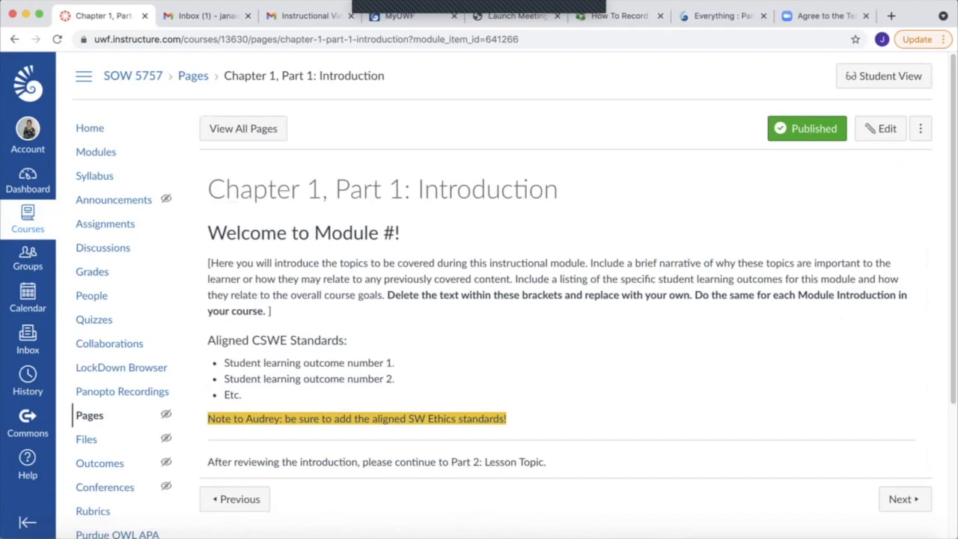
click(881, 129)
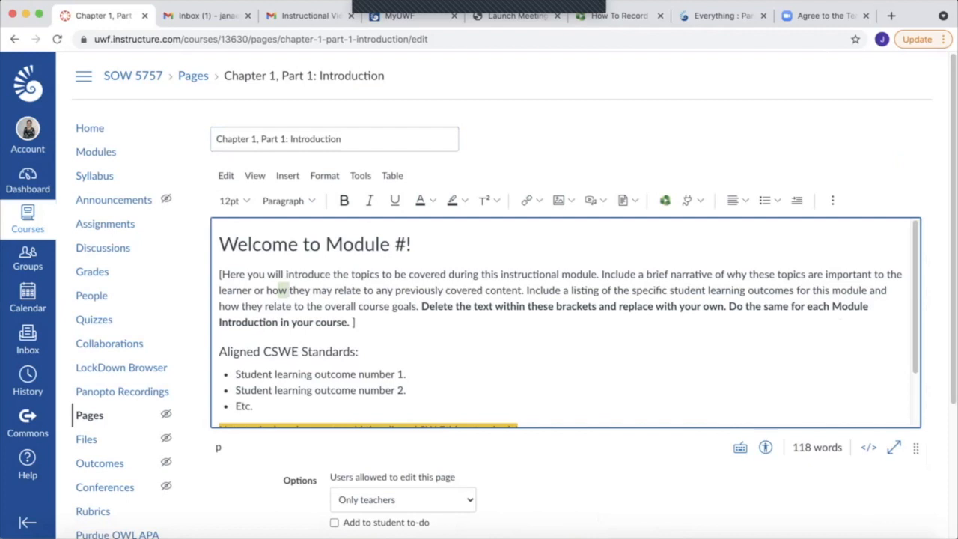
scroll(283, 290, down, 2)
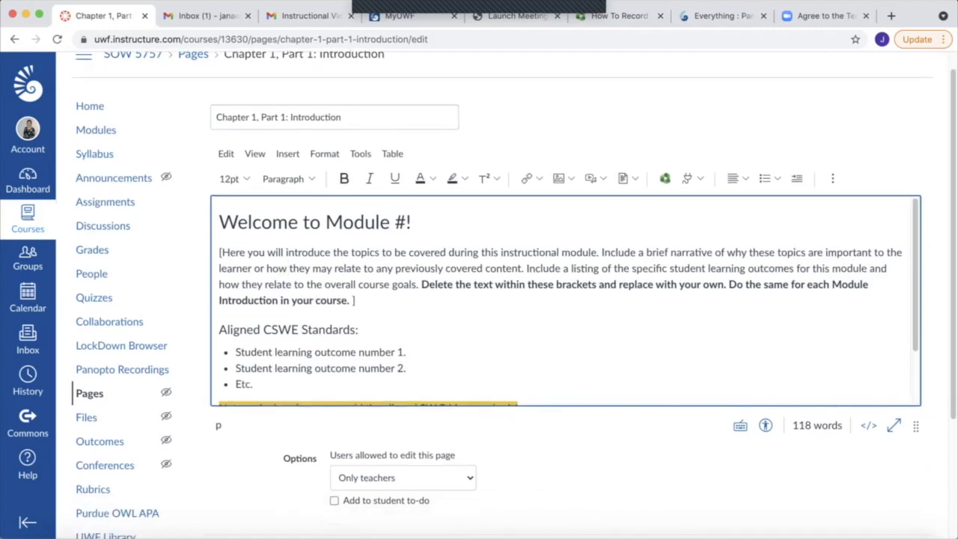
scroll(479, 299, down, 3)
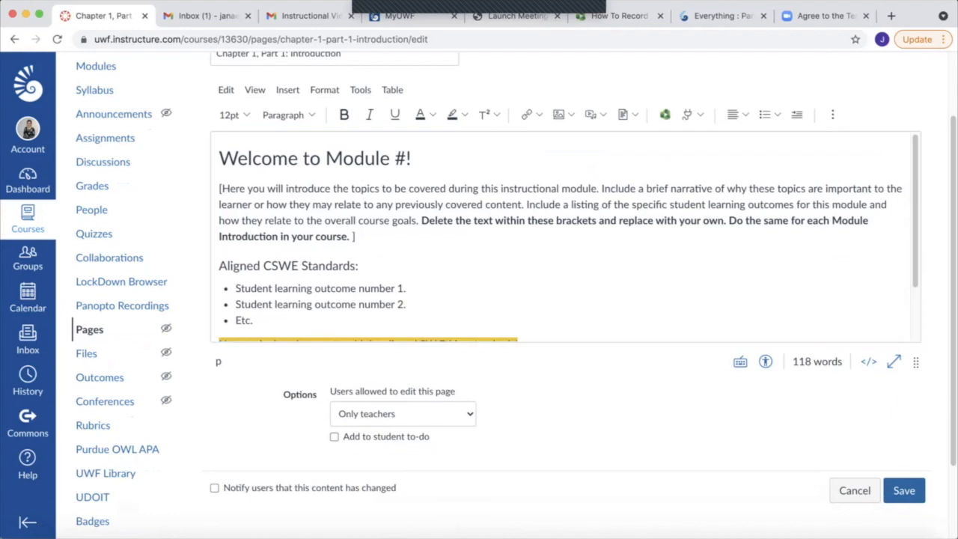
click(903, 490)
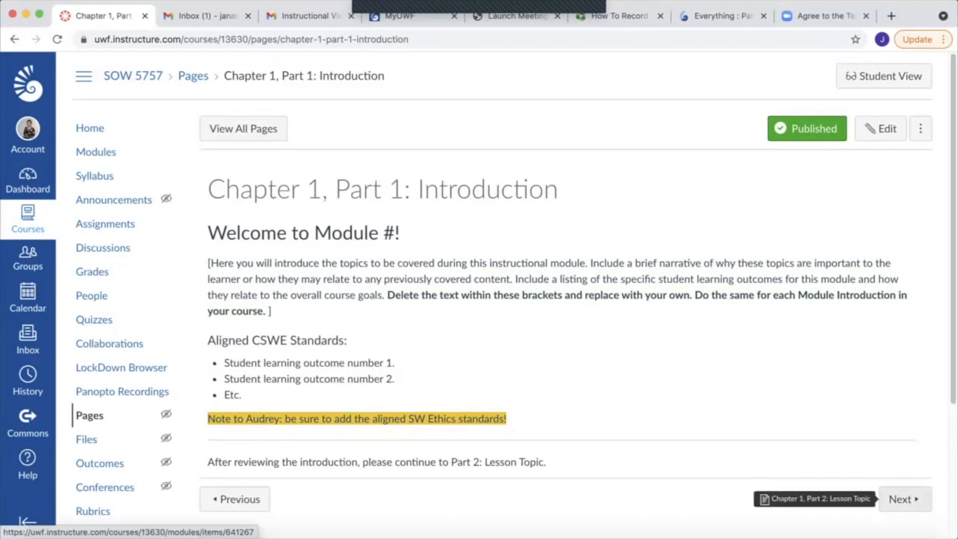
Continue to the Chapter 1, Part 2: Lesson Topic page and review its readings and topic instructions
click(902, 498)
scroll(902, 479, down, 5)
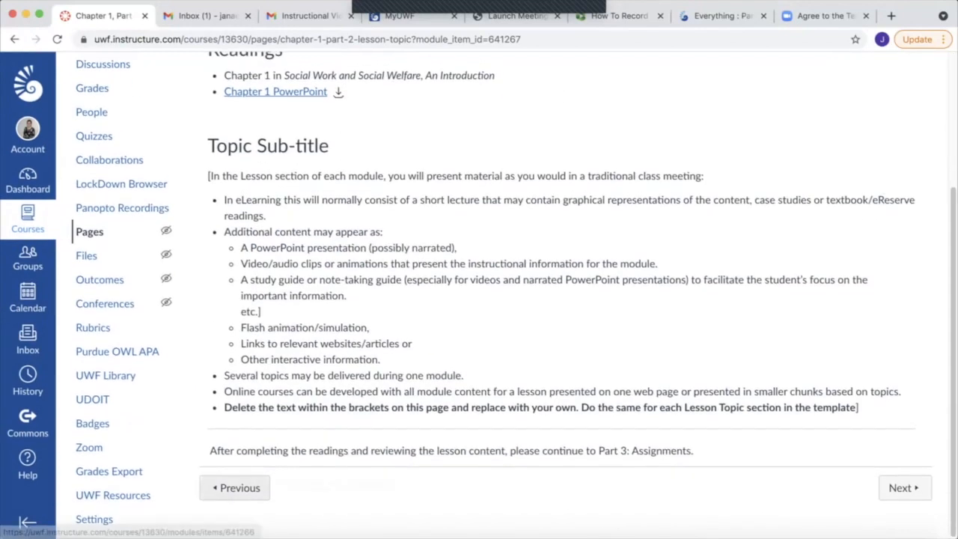
scroll(255, 479, up, 4)
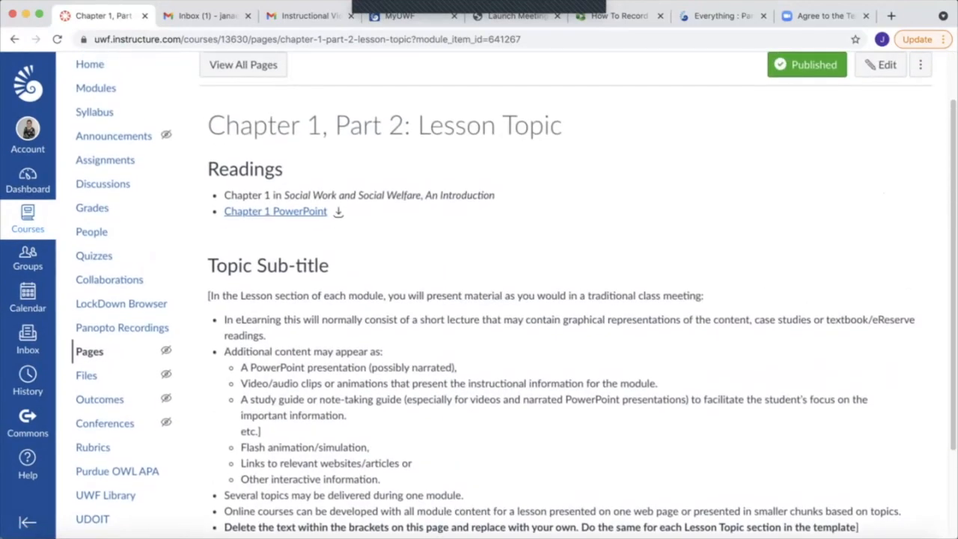
scroll(513, 295, down, 1)
scroll(513, 295, up, 3)
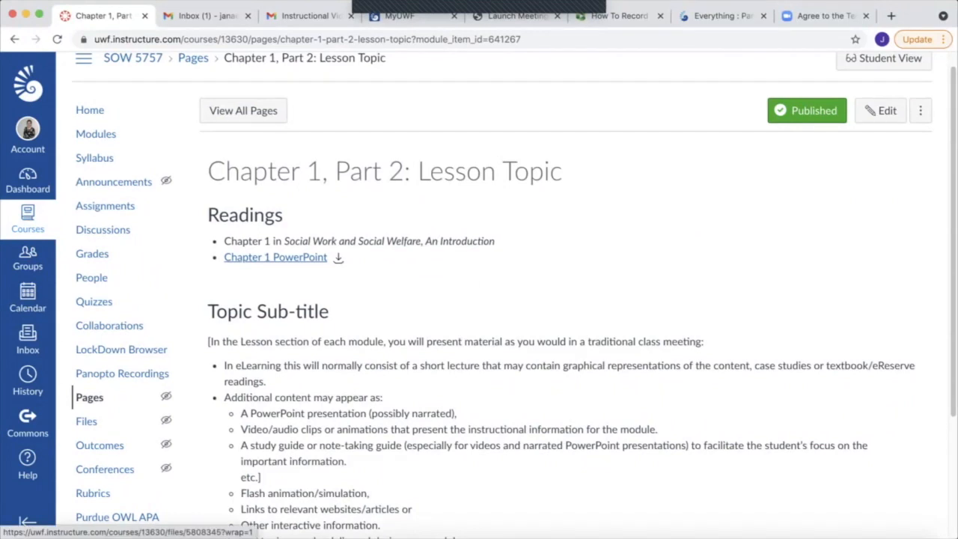
scroll(501, 300, down, 5)
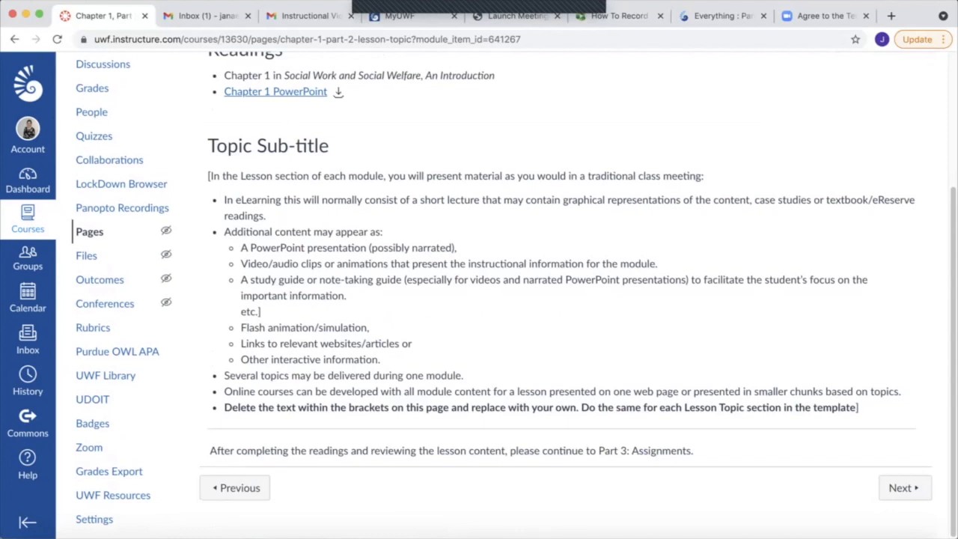
Continue to the Chapter 1, Part 3: Assignments page and review its assignments, including the Chapter 1 Discussion prompts
click(904, 487)
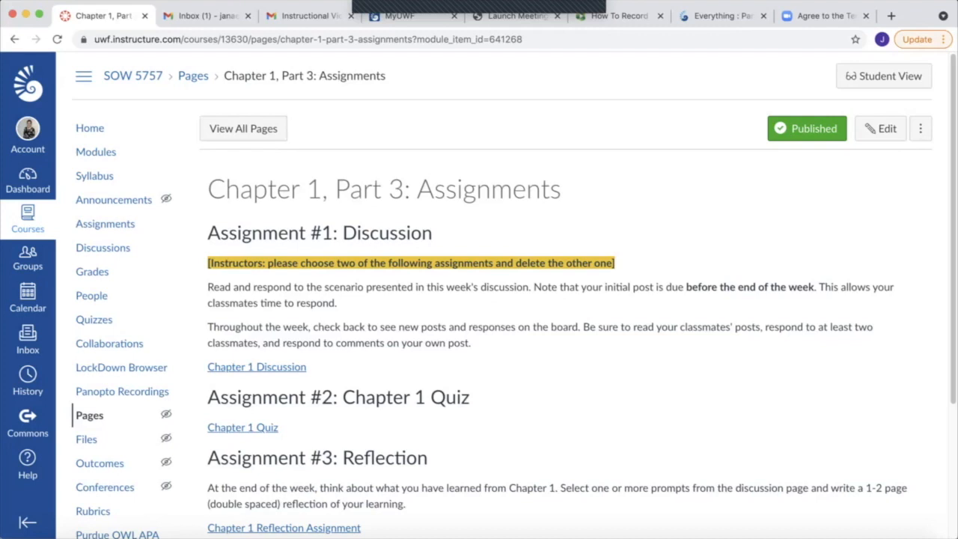
scroll(494, 300, down, 2)
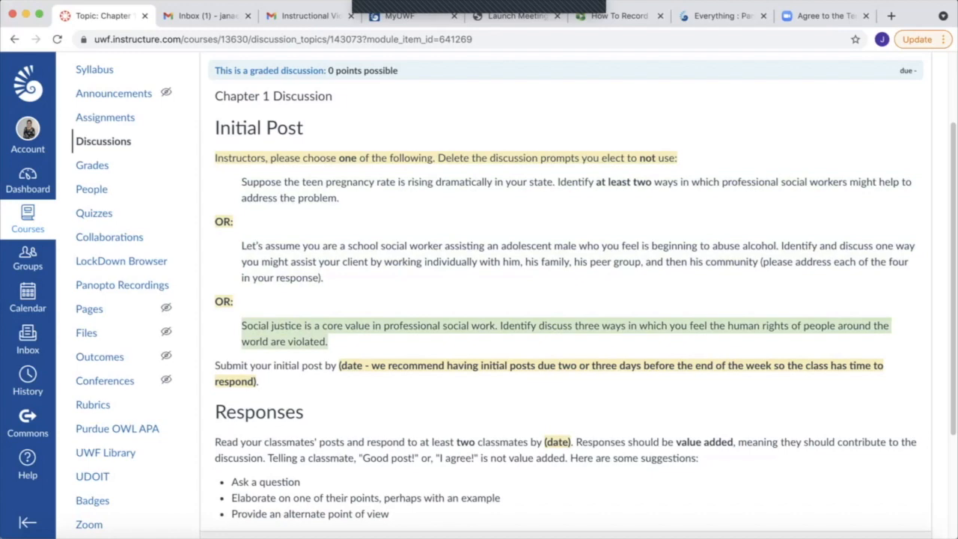
Open the Chapter 1 Discussion for editing, inspect its prompts, points possible and date settings, and save the discussion
scroll(569, 299, up, 3)
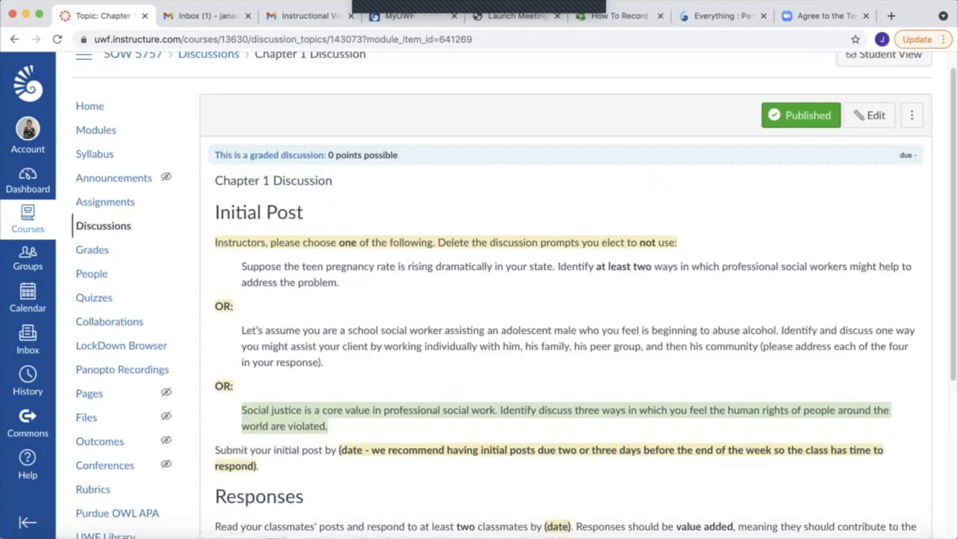
click(868, 122)
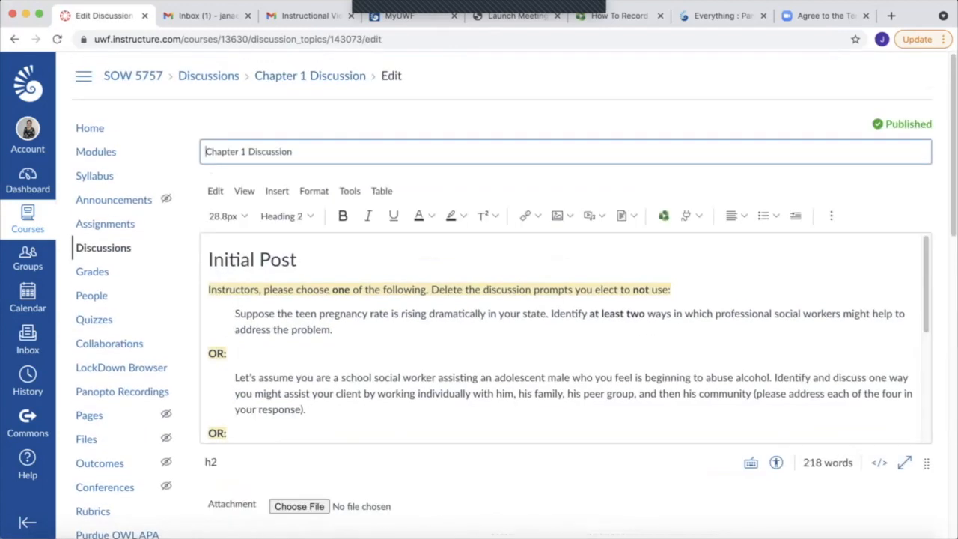
scroll(569, 337, down, 10)
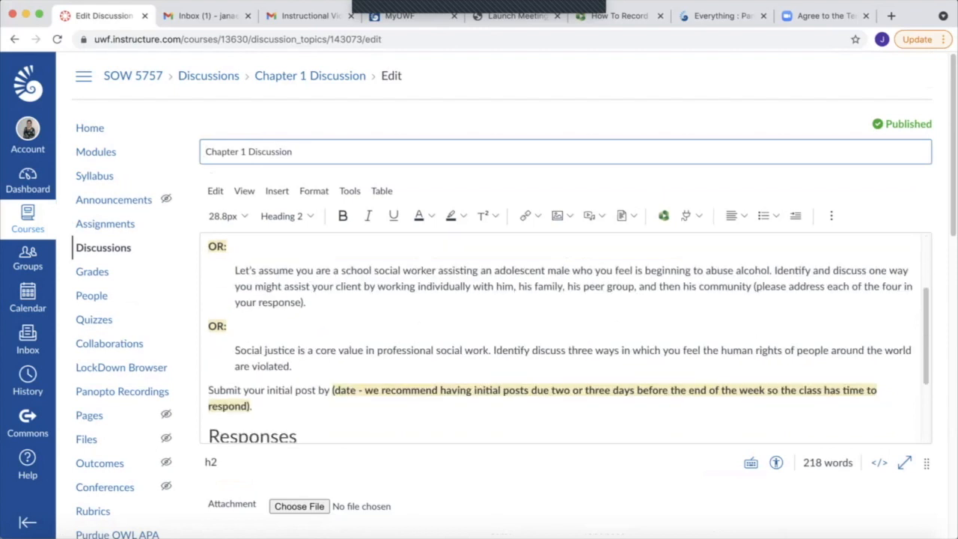
scroll(569, 299, down, 3)
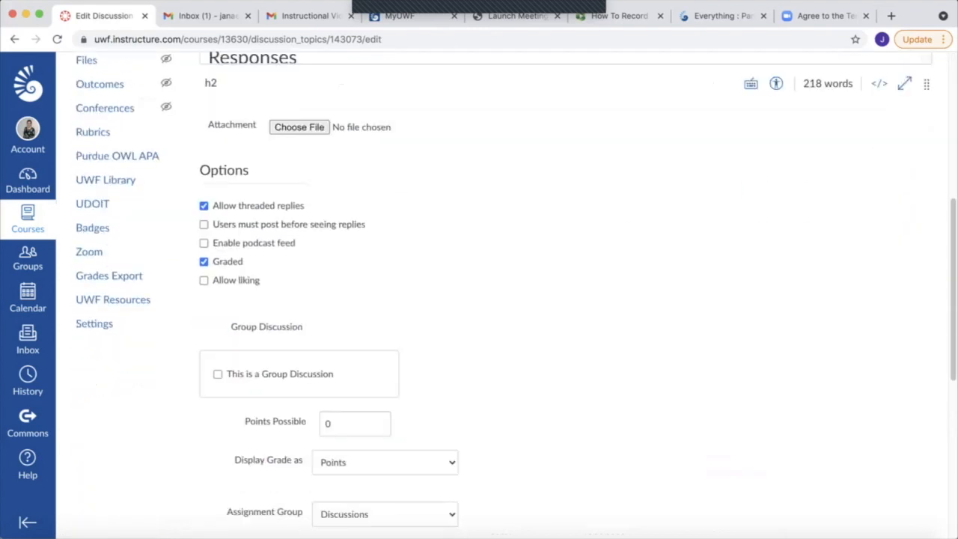
double_click(330, 423)
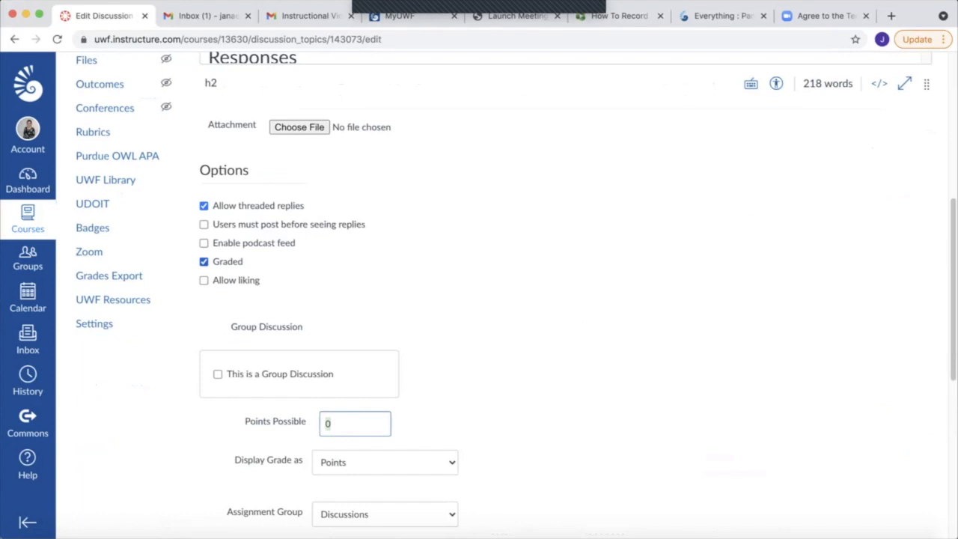
scroll(424, 329, down, 10)
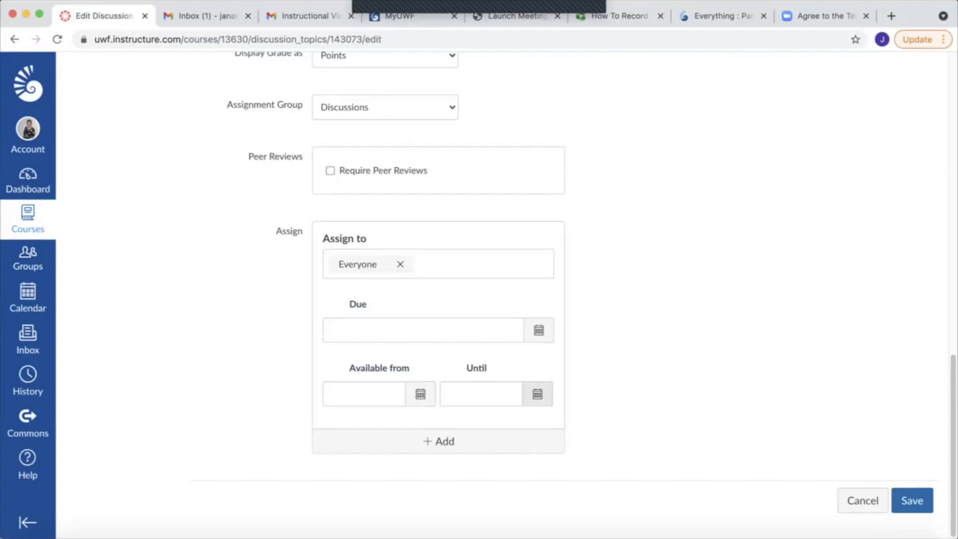
click(912, 501)
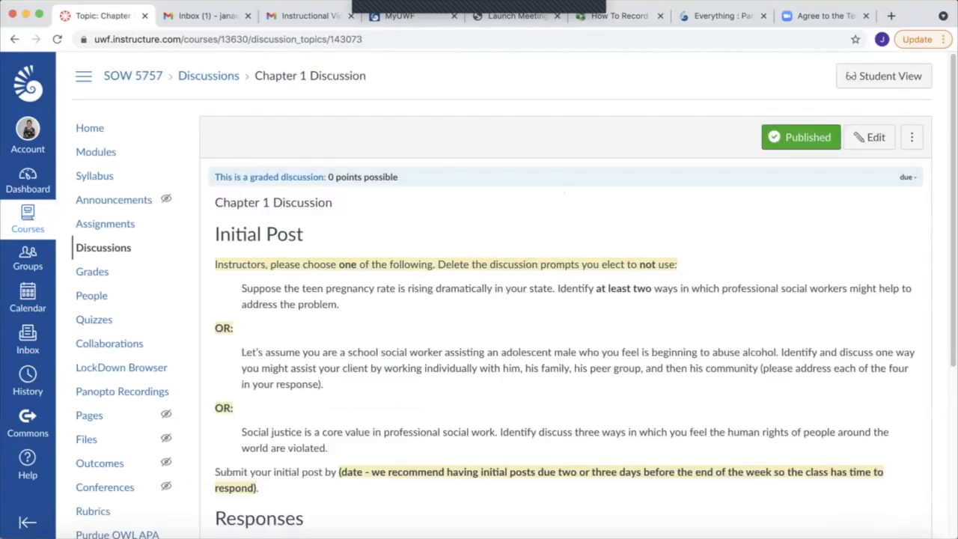
Continue to the Chapter 1 Quiz and open it for editing to review its options, restrictions and assignment dates
scroll(494, 300, down, 5)
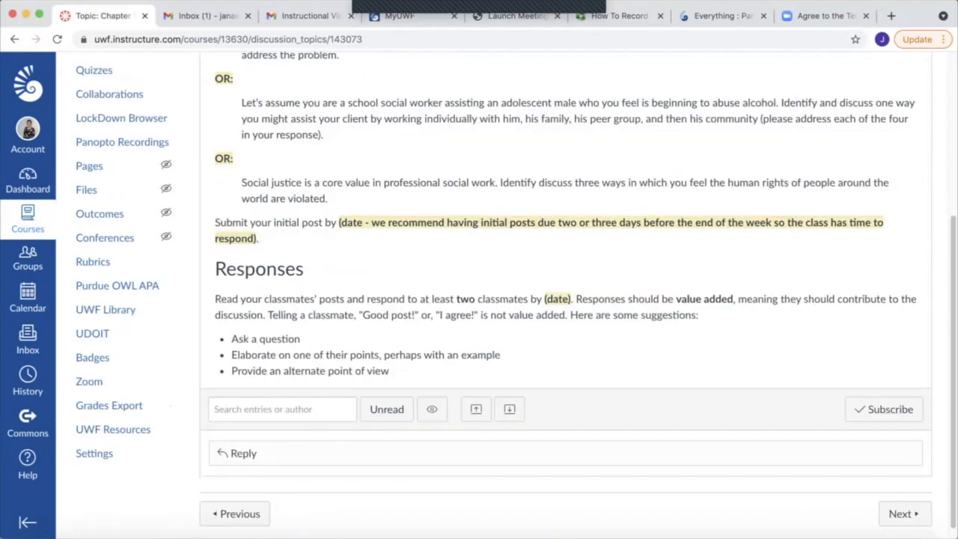
click(904, 514)
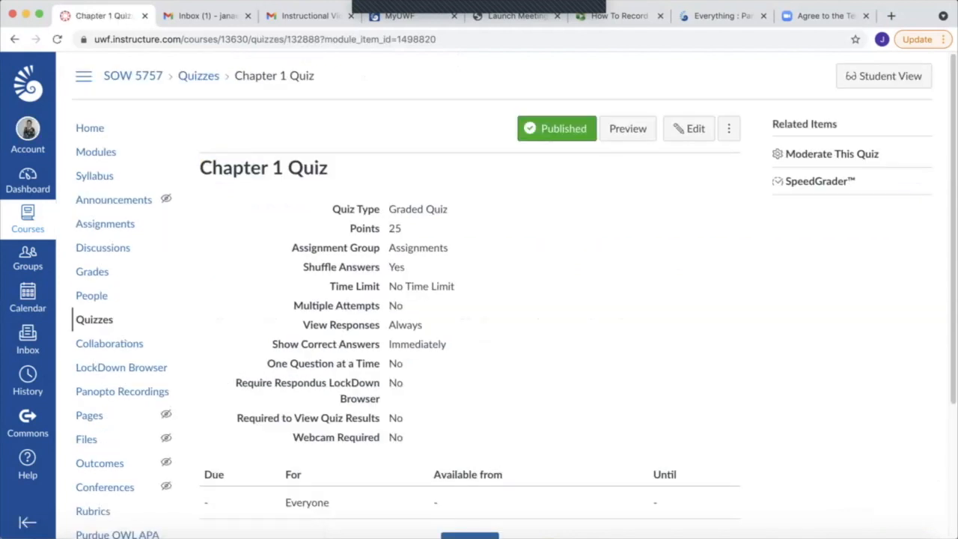
click(689, 128)
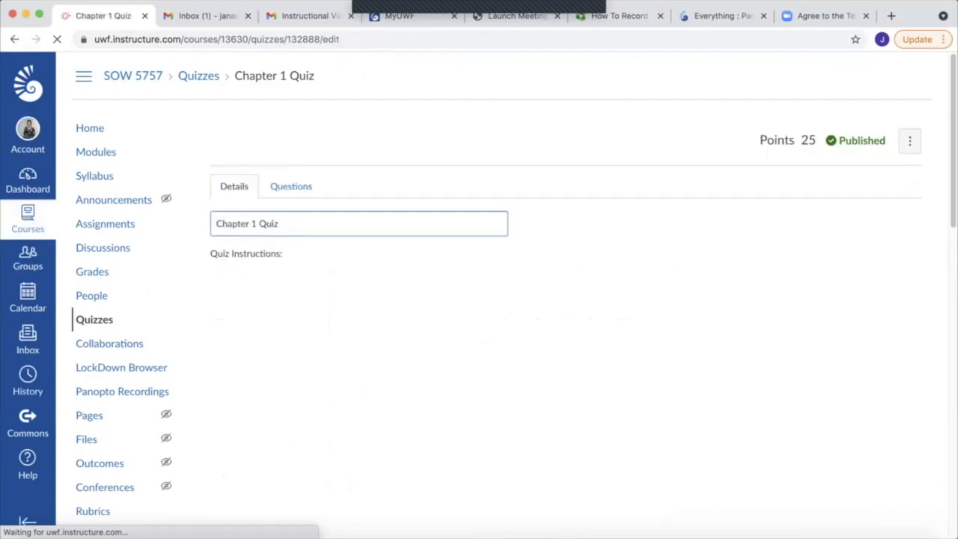
scroll(480, 300, down, 4)
click(335, 392)
click(334, 392)
scroll(479, 299, down, 1)
scroll(382, 426, down, 6)
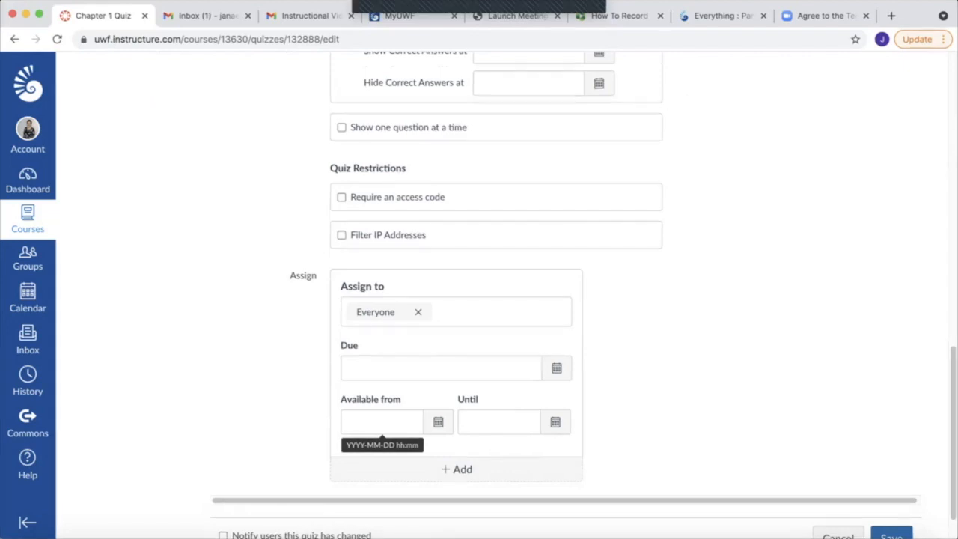
scroll(382, 423, down, 1)
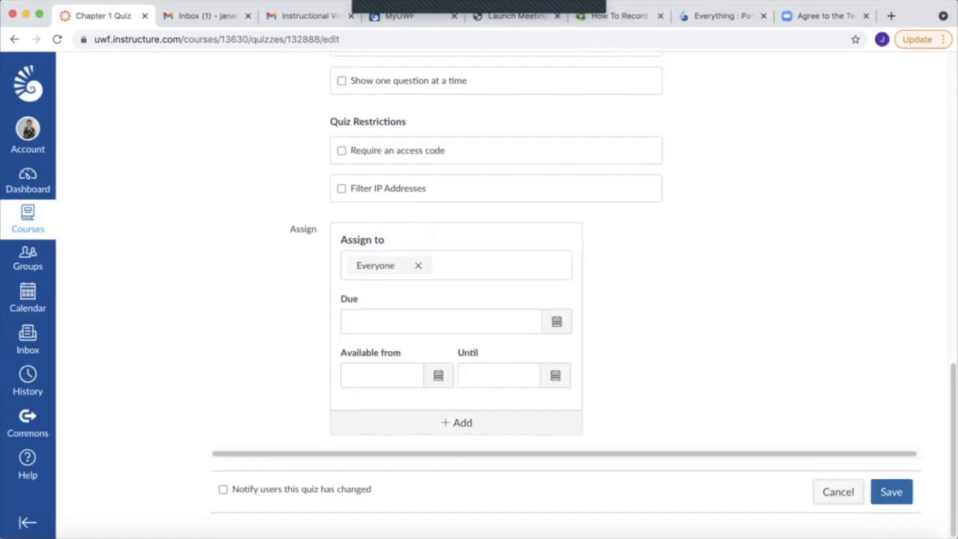
Review the quiz's attempt settings and the show and hide dates for correct answers, and exit the quiz editor
scroll(494, 299, up, 3)
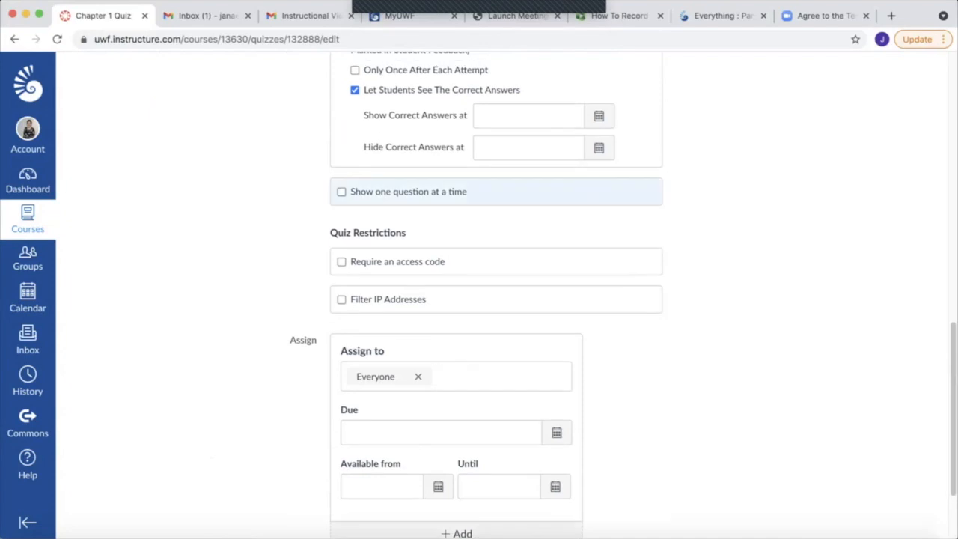
scroll(494, 300, up, 5)
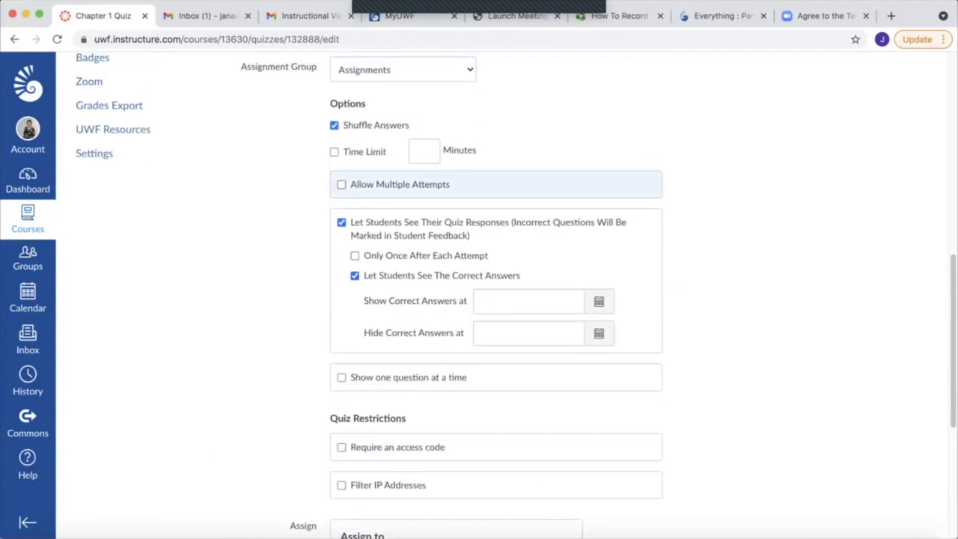
scroll(494, 299, down, 1)
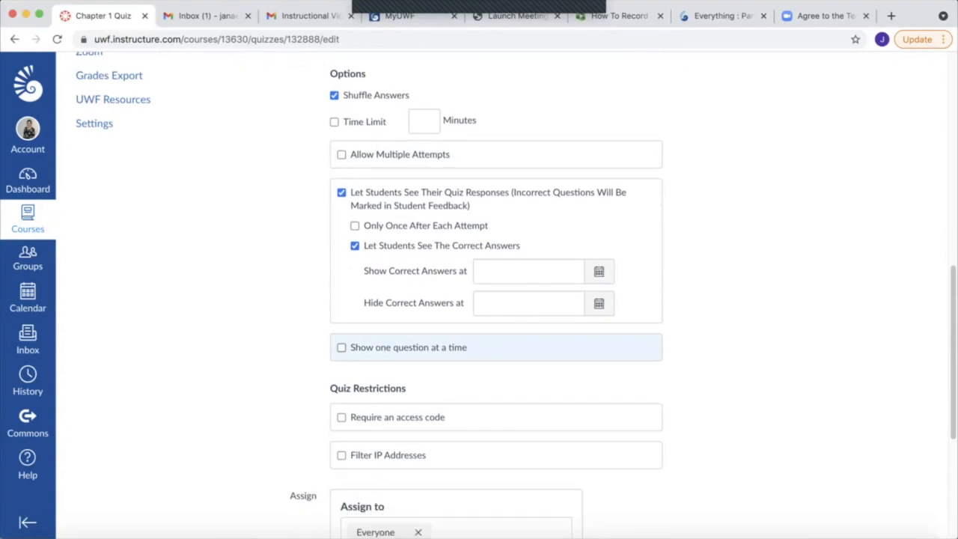
scroll(494, 347, down, 1)
click(528, 262)
click(528, 294)
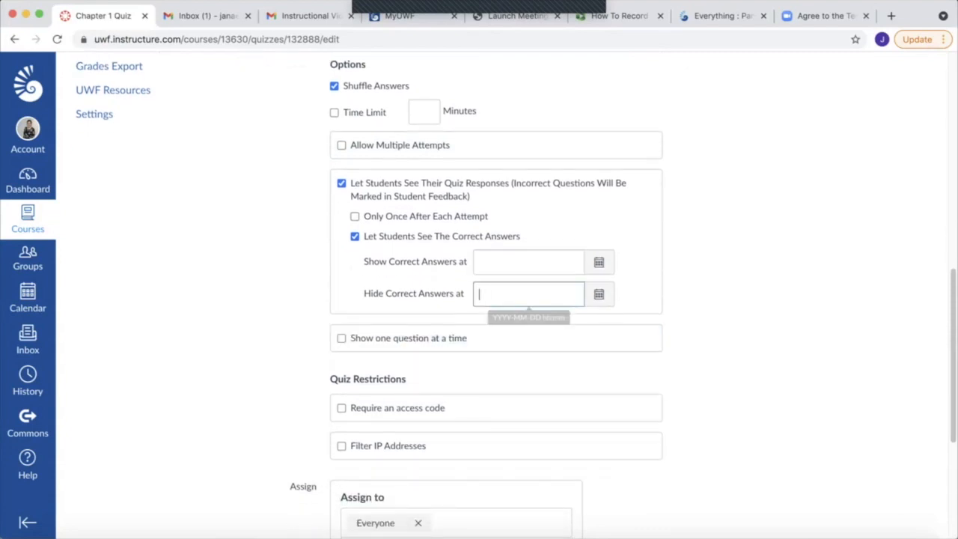
scroll(494, 300, down, 5)
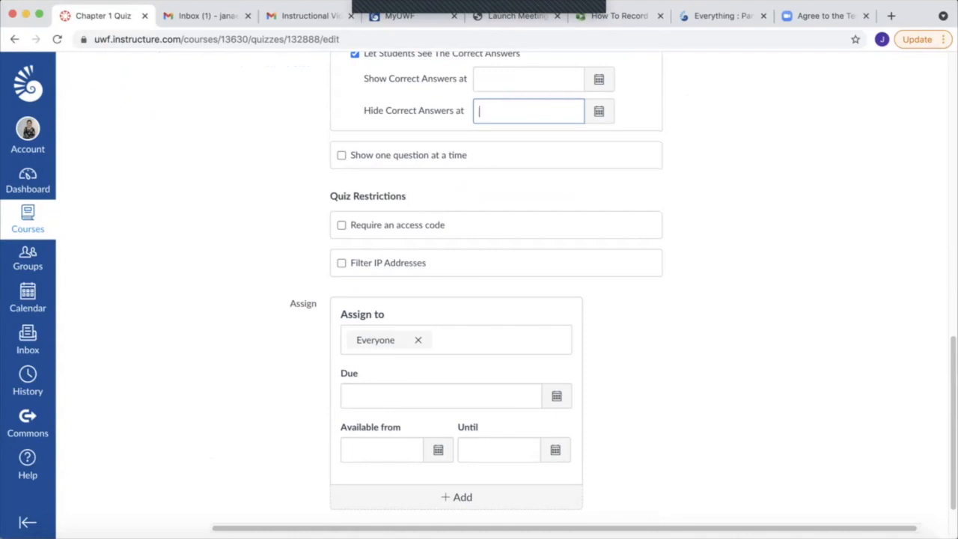
scroll(494, 300, down, 2)
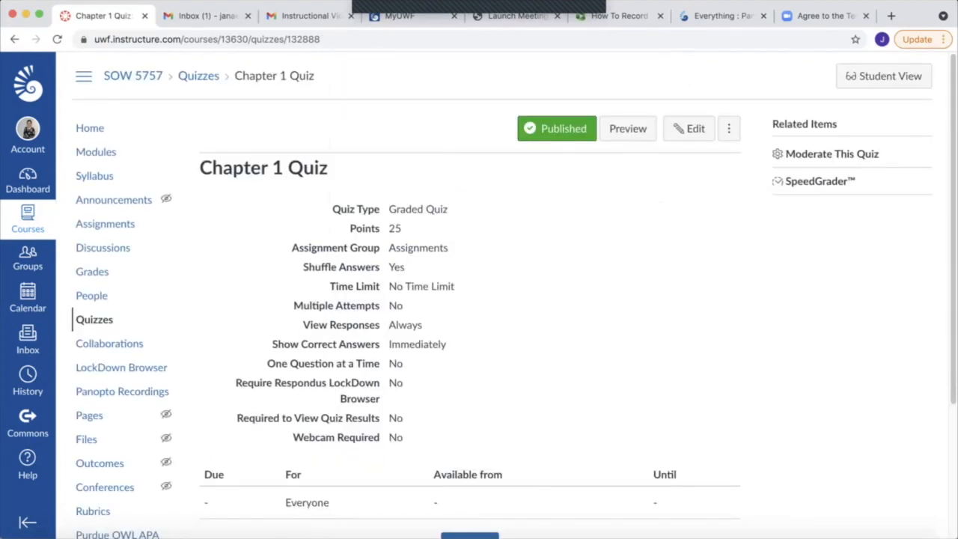
Continue to the Chapter 1 Reflection Assignment and open it for editing to review its prompts, points and submission type
scroll(711, 428, down, 3)
click(712, 429)
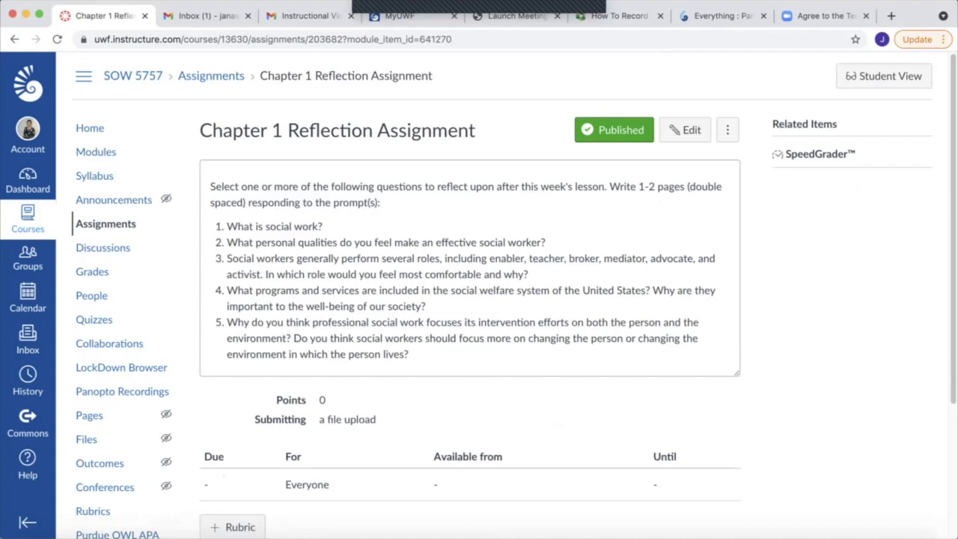
click(685, 130)
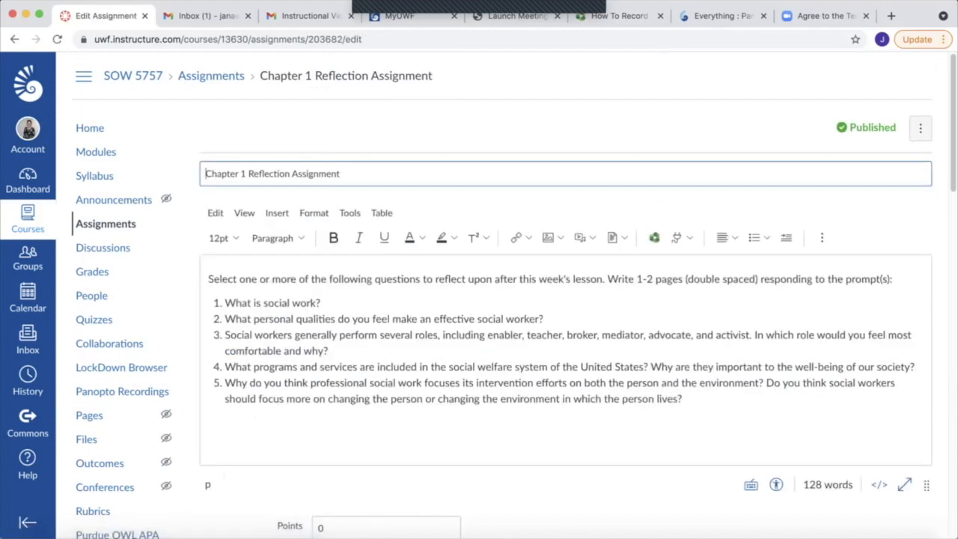
scroll(514, 297, down, 5)
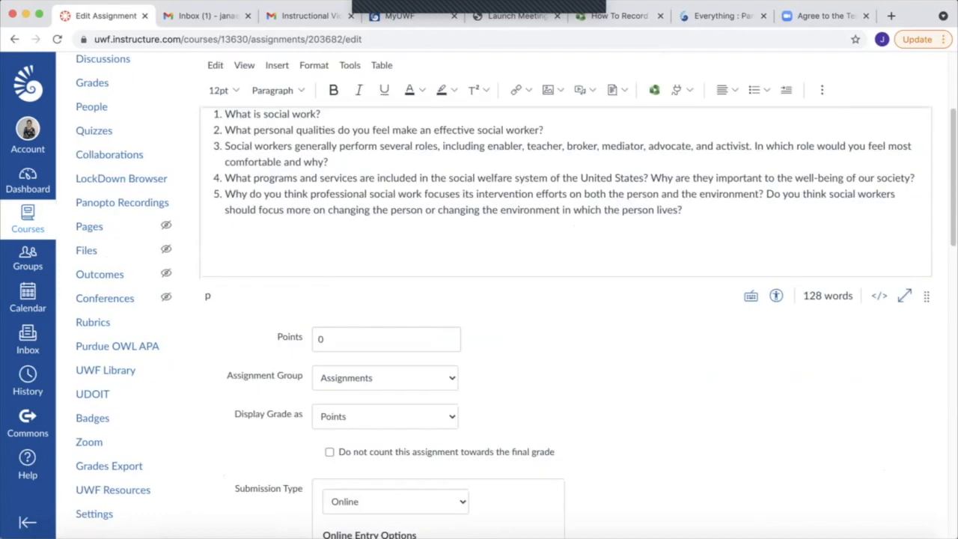
scroll(513, 299, down, 5)
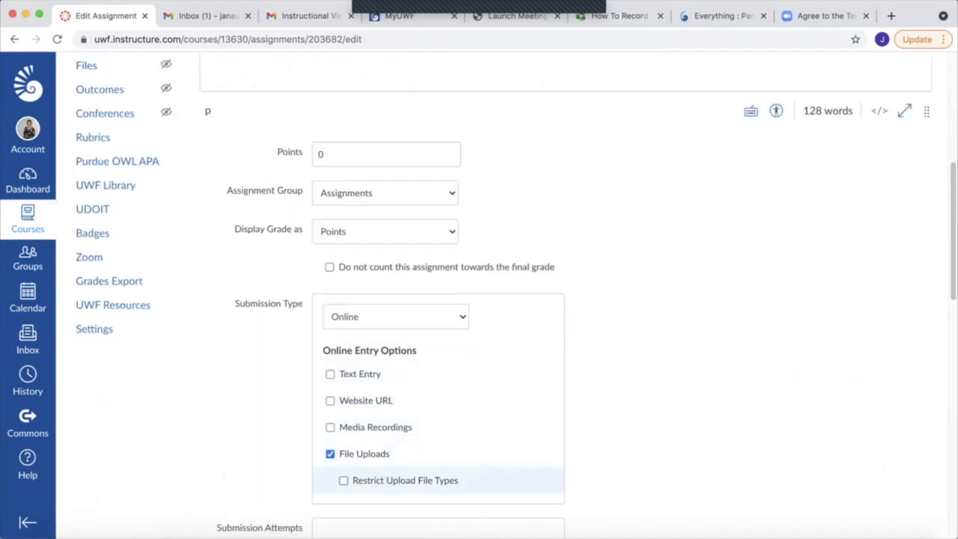
scroll(513, 299, down, 7)
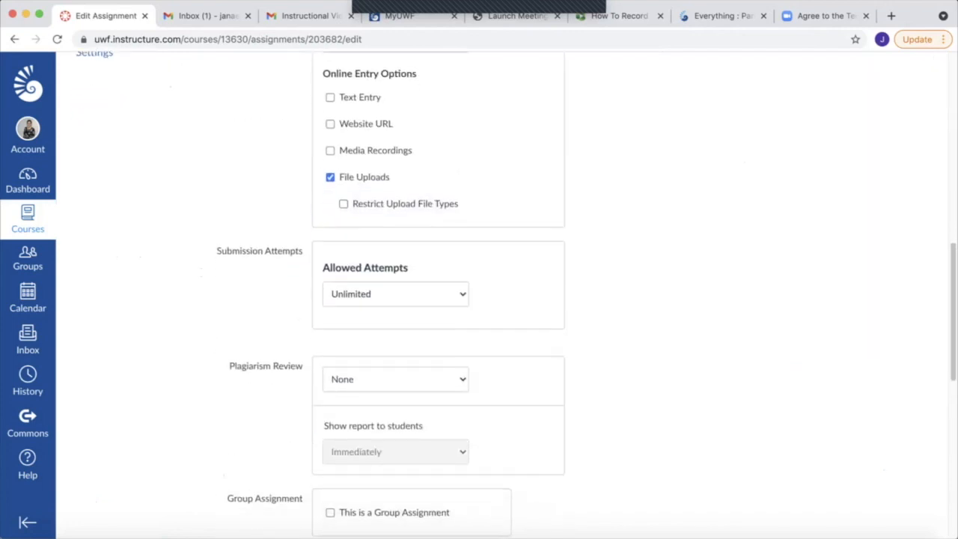
Switch the reflection assignment's allowed attempts to Limited and set them back to Unlimited
click(396, 294)
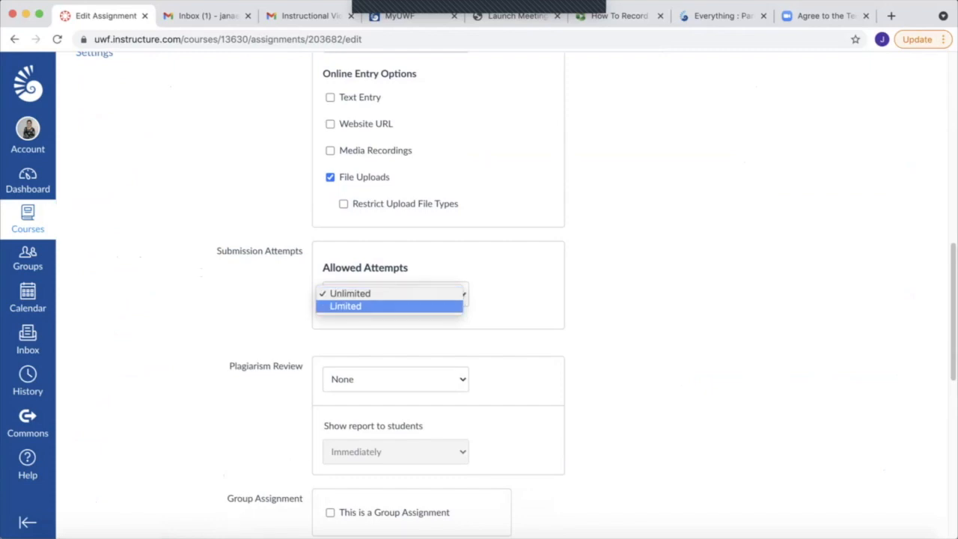
click(346, 306)
click(395, 294)
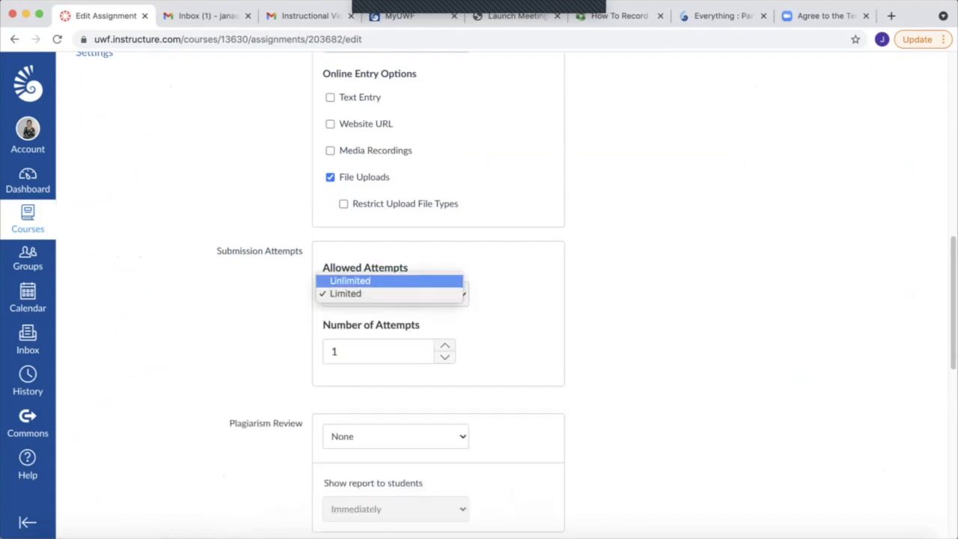
click(509, 284)
click(350, 282)
Inspect the reflection assignment's plagiarism review, grading and date settings, and save the assignment
scroll(439, 291, down, 2)
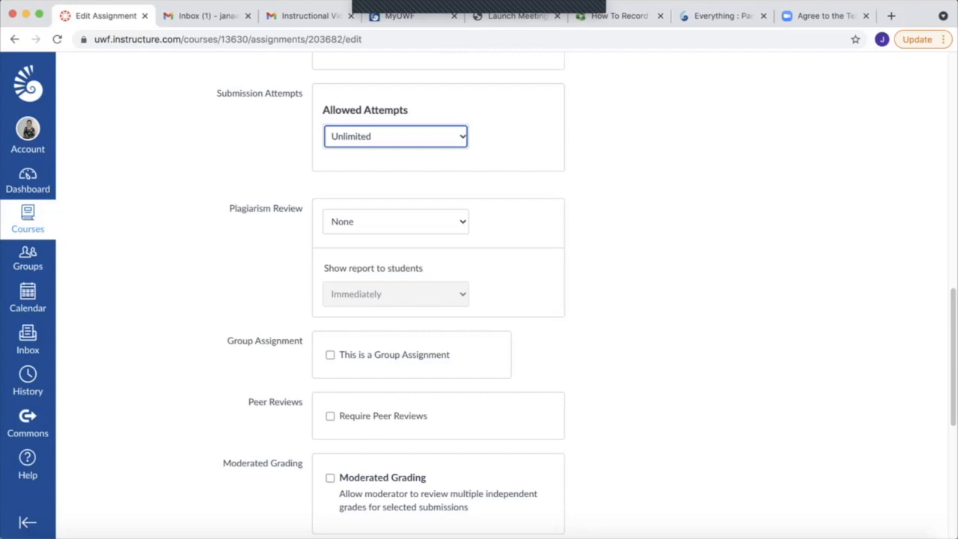
click(395, 222)
click(395, 222)
scroll(395, 225, down, 5)
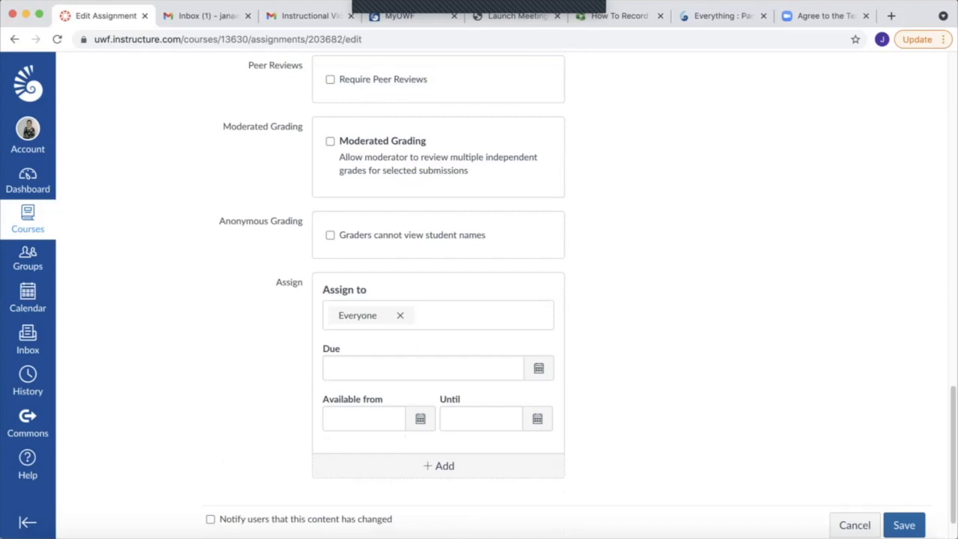
click(904, 525)
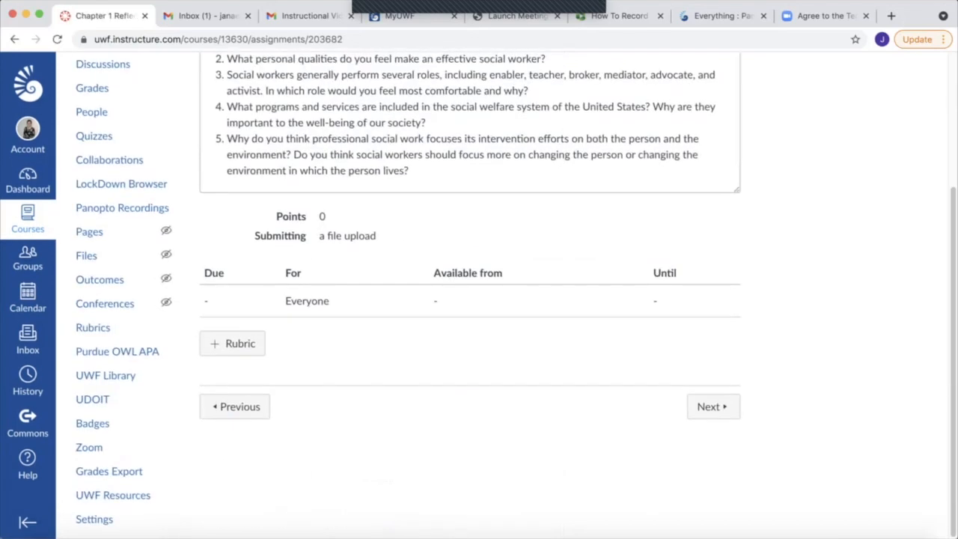
Continue to the Chapter 1, Part 4: Summary page and return to the course modules list to view its final modules
click(711, 407)
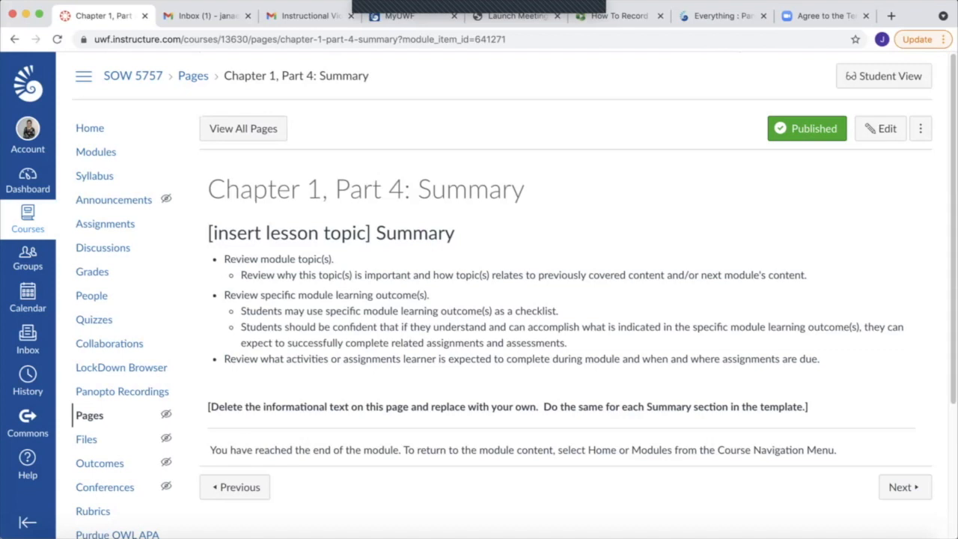
click(96, 152)
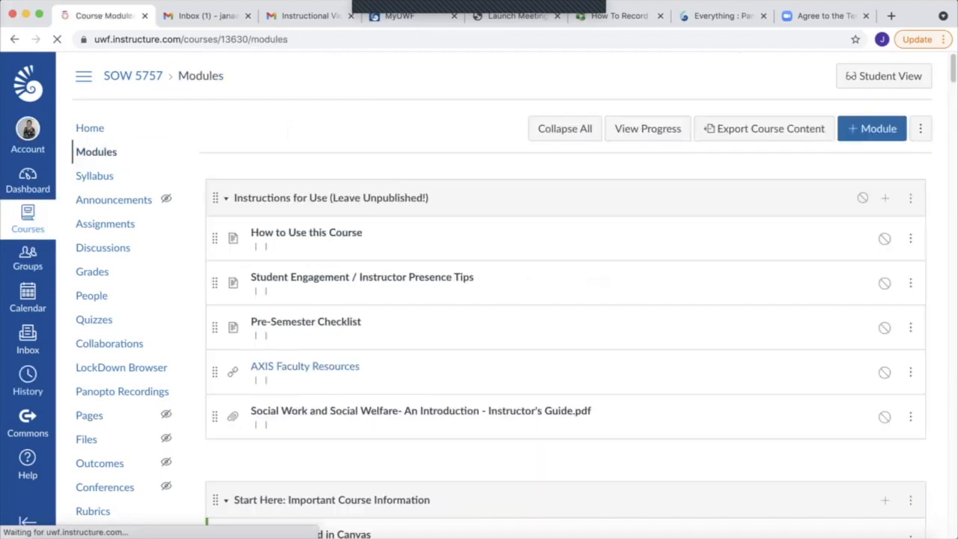
scroll(566, 269, down, 20)
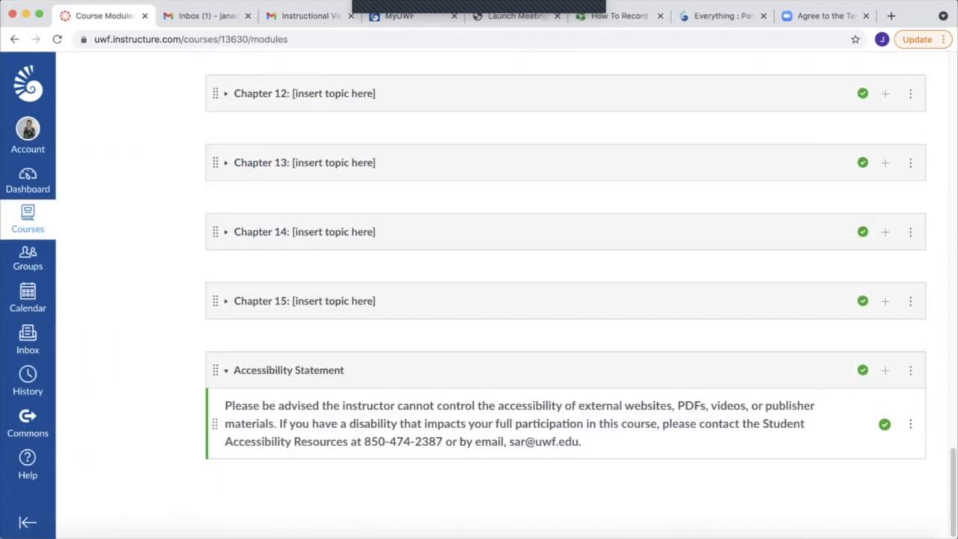